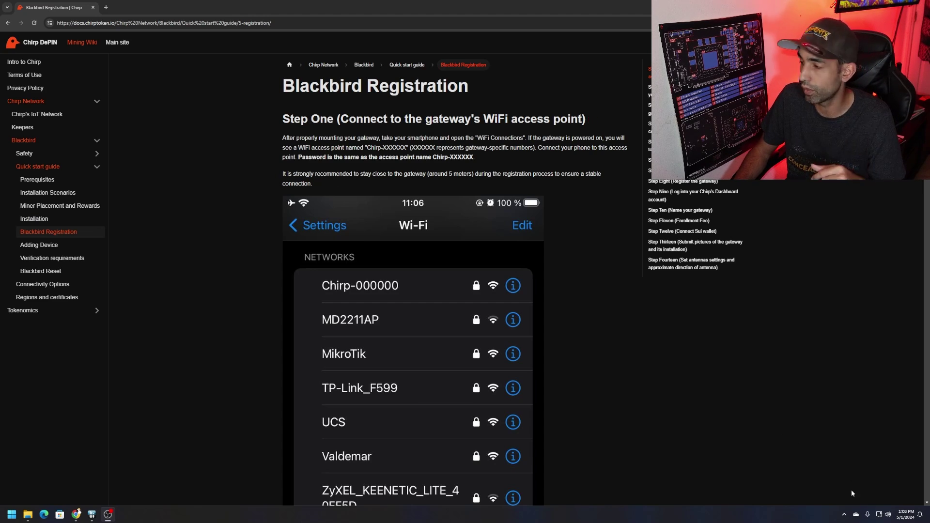
left_click(878, 515)
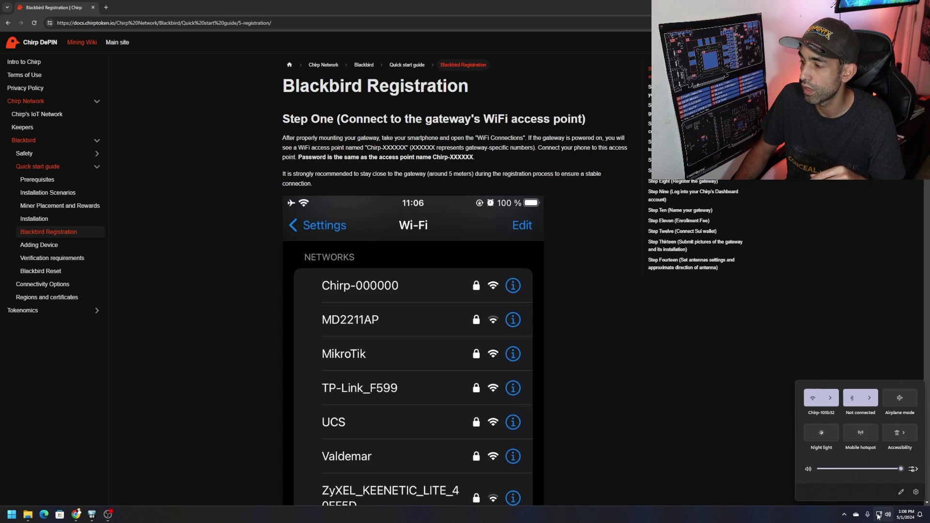
left_click(835, 405)
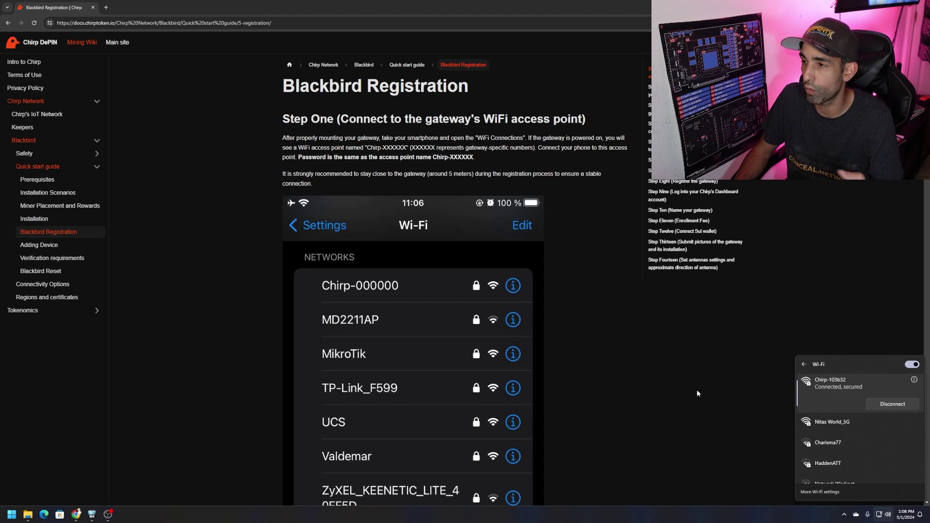
left_click(736, 366)
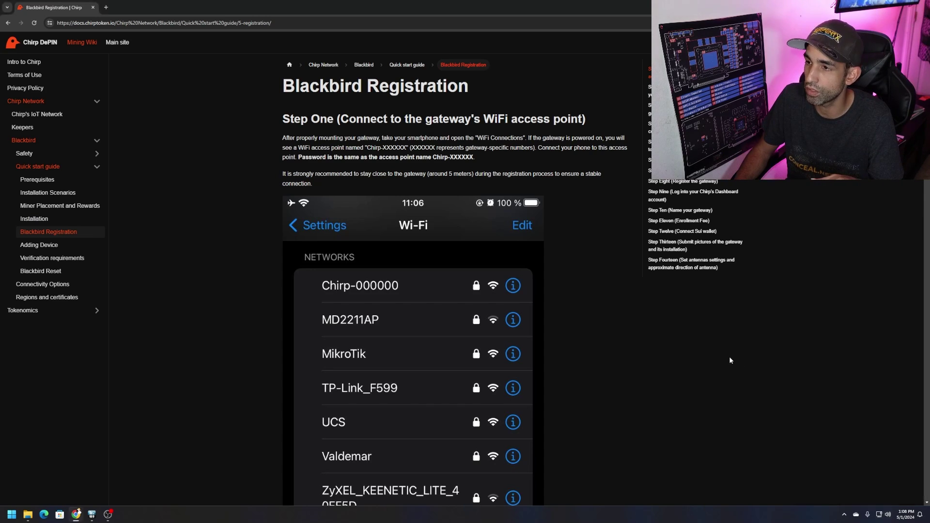
Highlight gateway address 192.168.230.1 in Step Two, then bring up the Wi-Fi network list
scroll(598, 325, "down", 5)
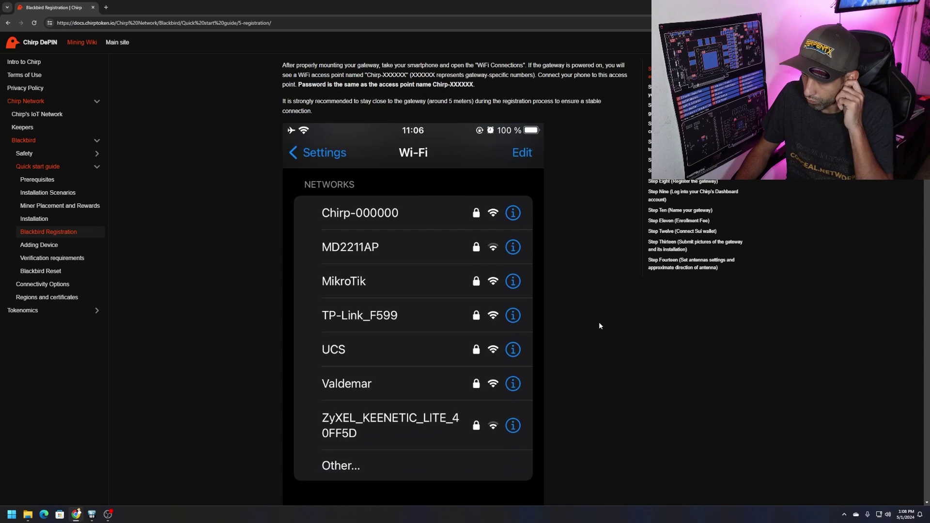
scroll(600, 324, "down", 5)
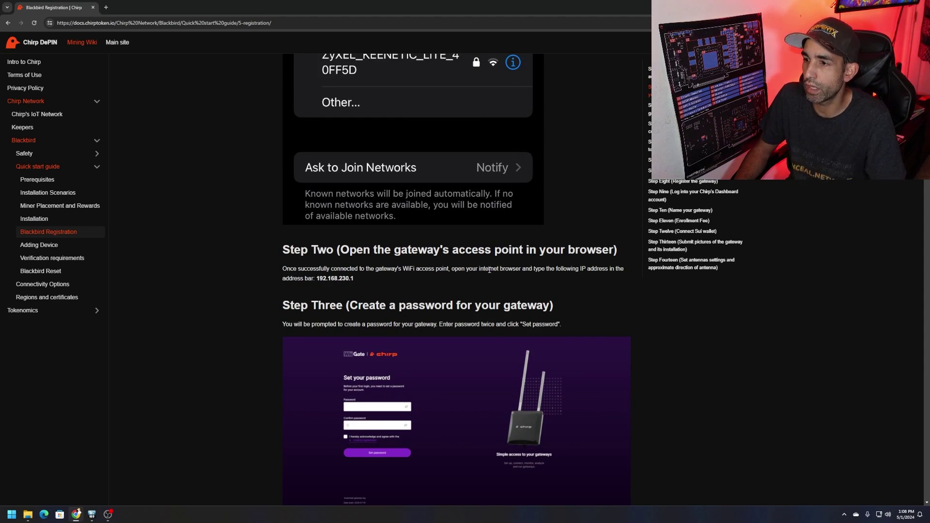
left_click_drag(354, 279, 317, 281)
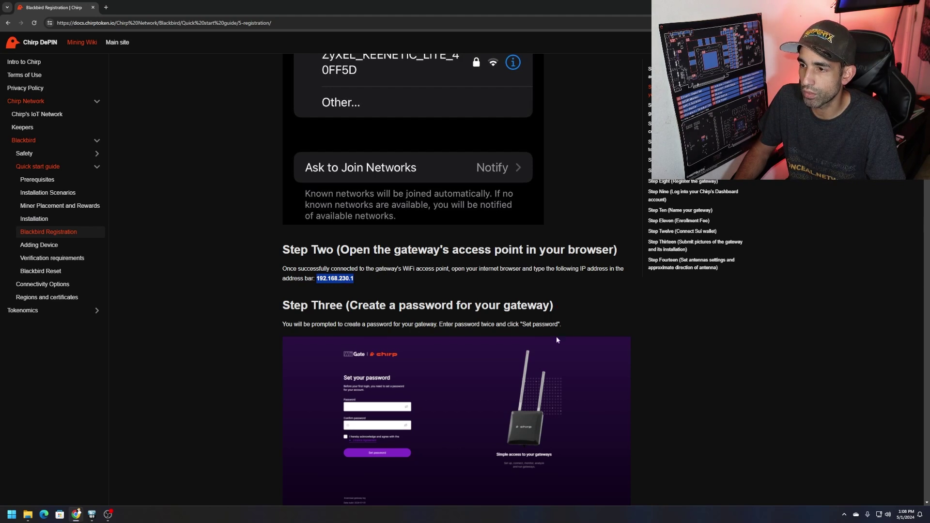
left_click(879, 516)
left_click(830, 398)
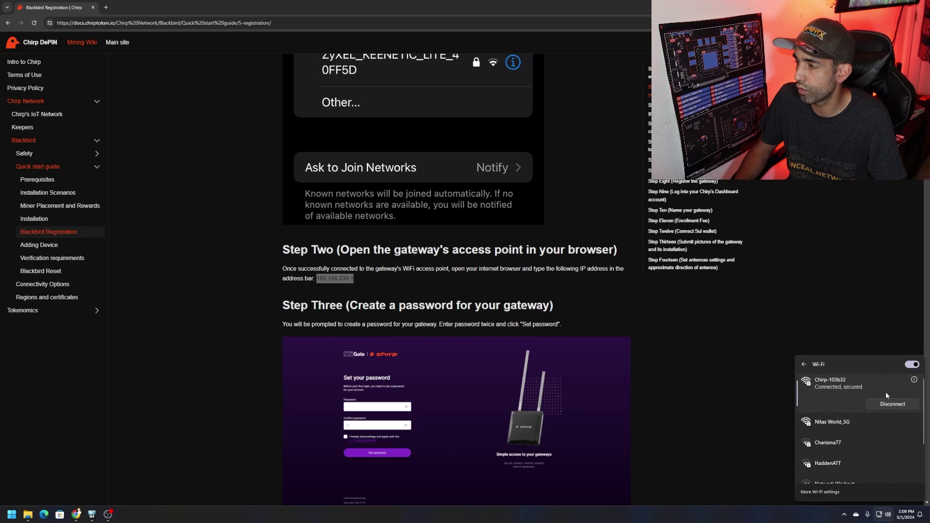
Confirm Chirp-103b32's IPv4 DNS server is 192.168.230.1 in its properties, then close Settings
left_click(915, 381)
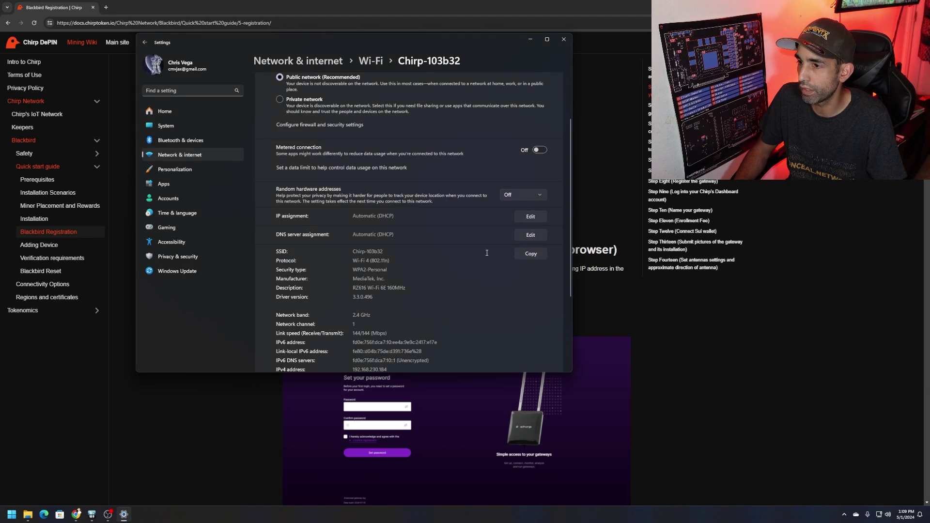
scroll(409, 304, "down", 2)
left_click_drag(381, 342, 348, 340)
key("ctrl+c")
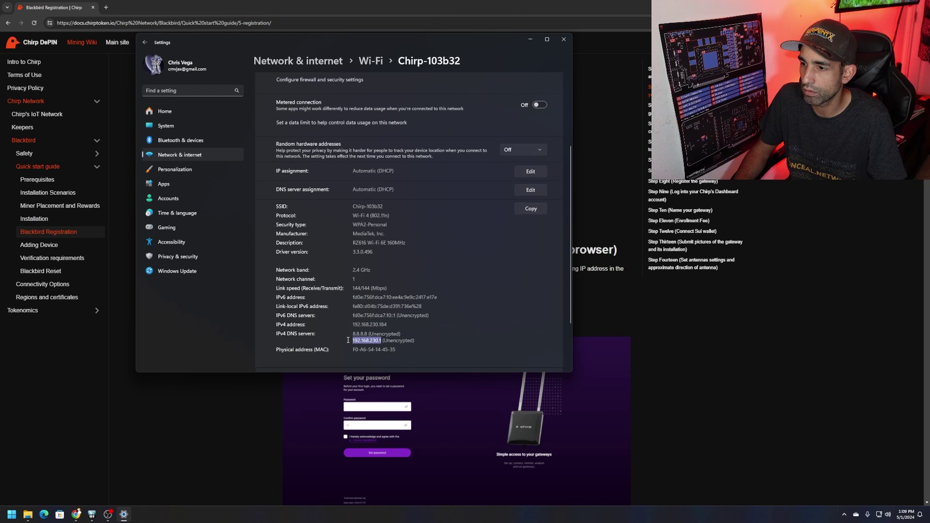
left_click(529, 39)
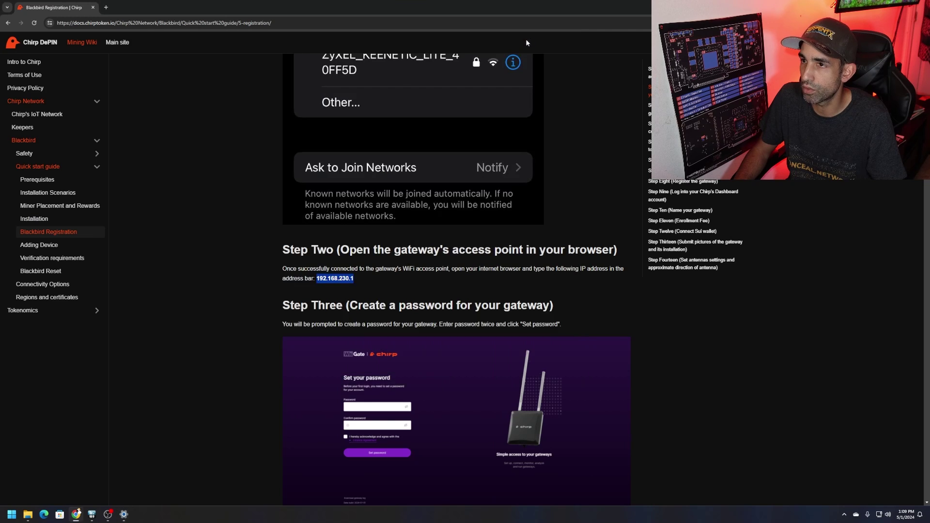
Load 192.168.230.1 in a new tab and set the gateway's admin password
left_click(104, 7)
key("ctrl+v")
key("Return")
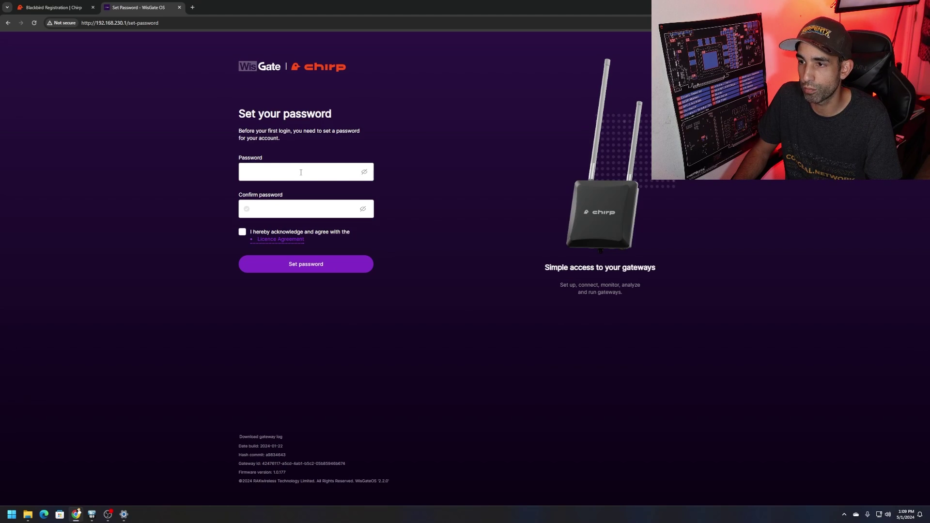
left_click(305, 264)
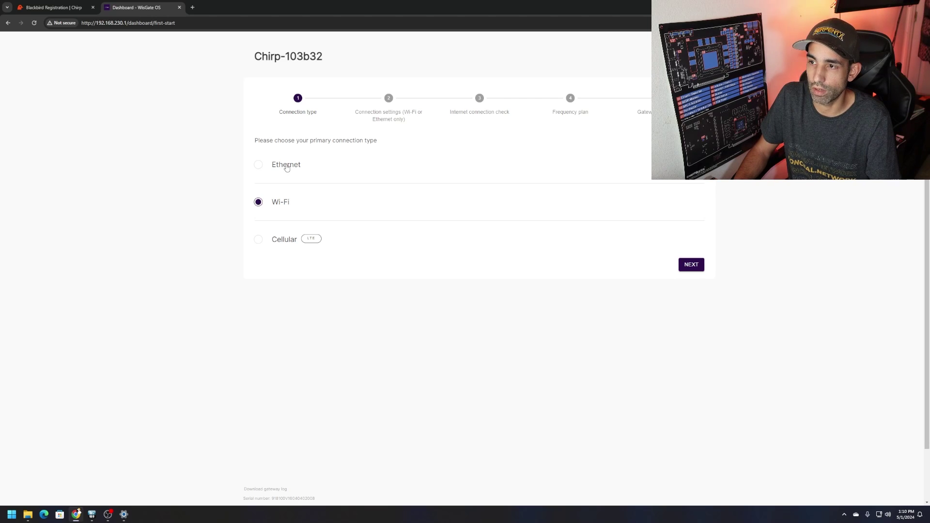
Make Ethernet the primary connection and save it with DHCP client settings
left_click(258, 165)
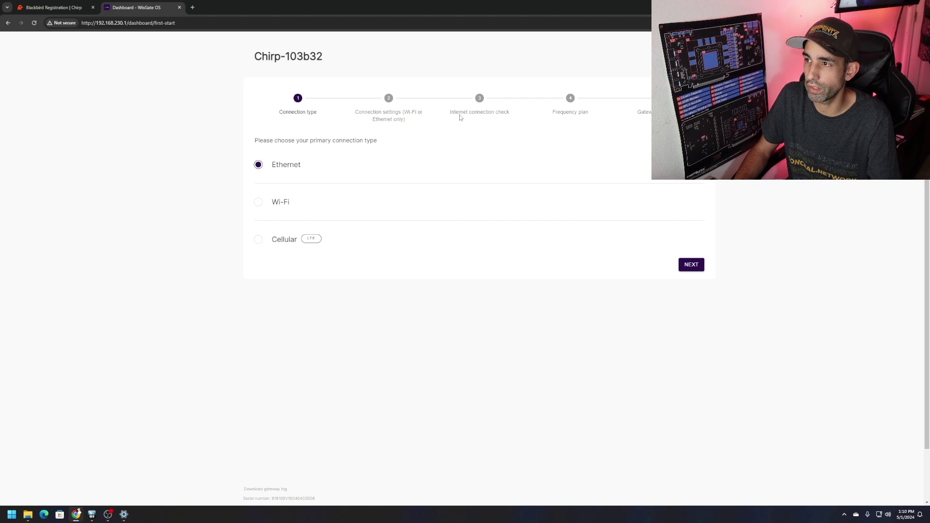
left_click(697, 266)
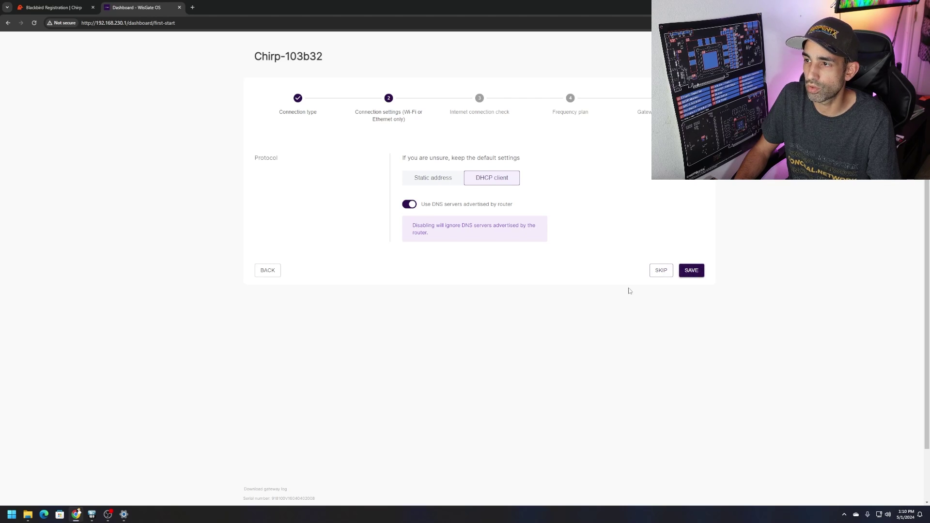
left_click(692, 271)
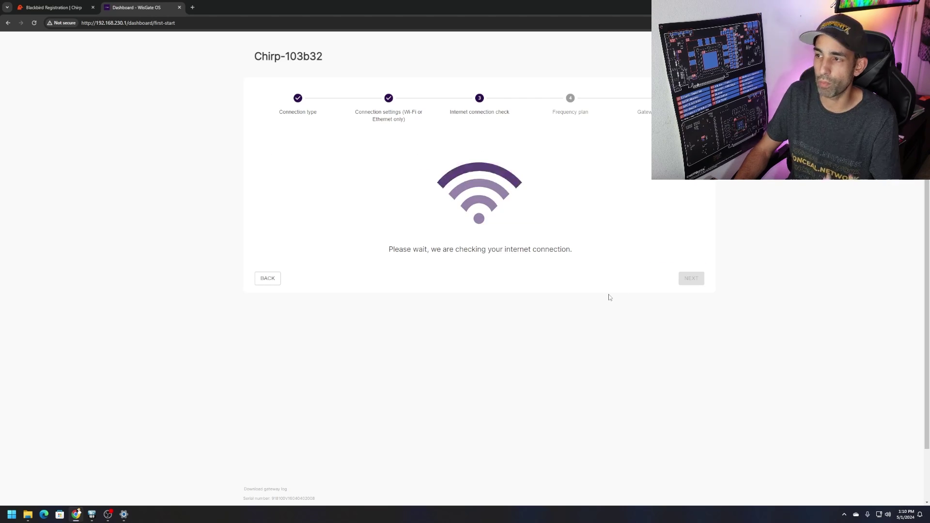
Check Step Six in the registration guide, then advance past the successful internet check
left_click(54, 7)
scroll(423, 198, "down", 9)
scroll(333, 228, "down", 7)
scroll(444, 262, "down", 7)
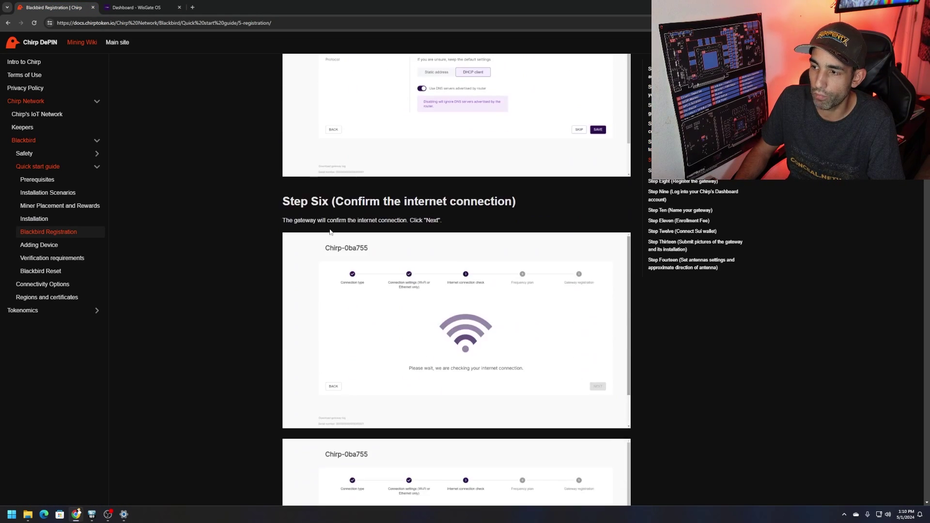
scroll(392, 245, "down", 3)
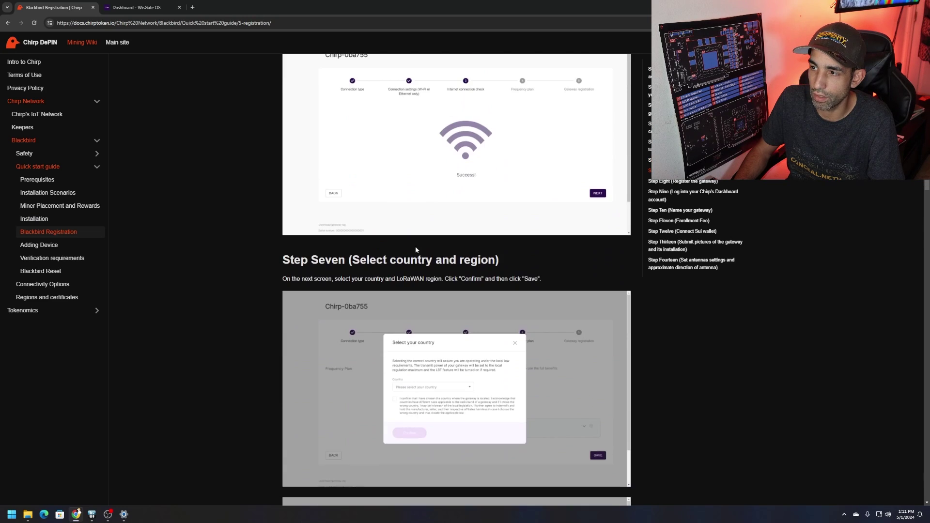
scroll(444, 244, "down", 2)
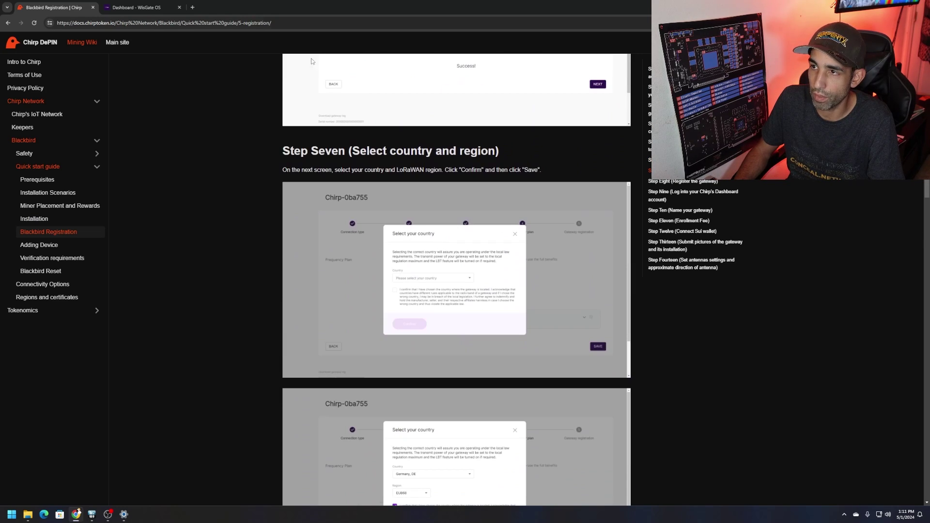
left_click(138, 7)
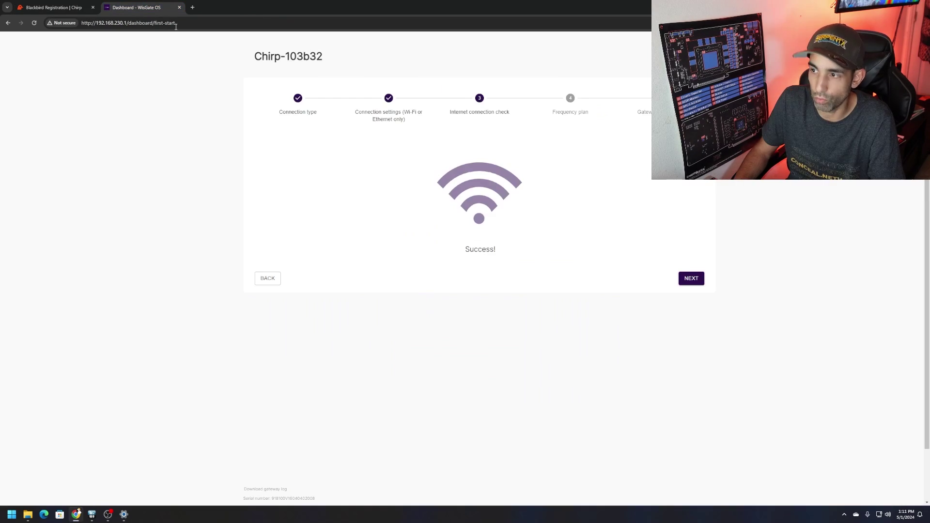
left_click(688, 279)
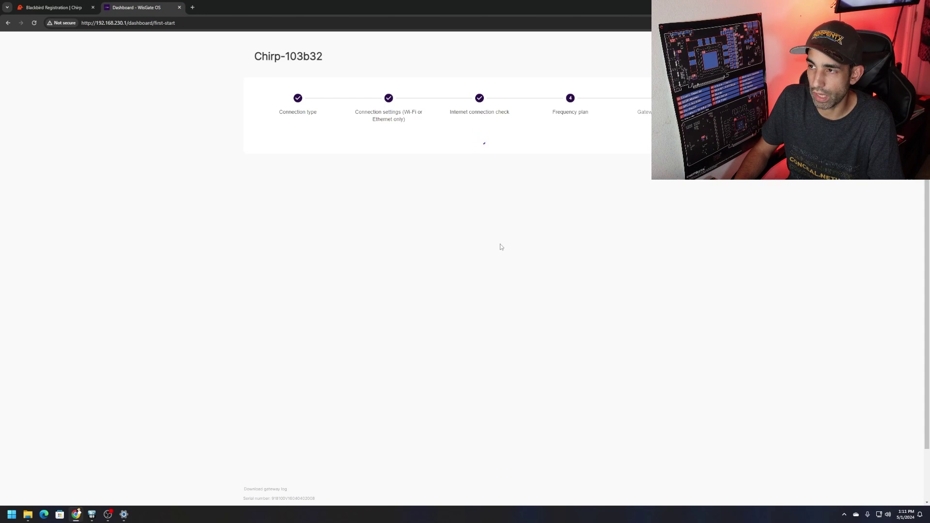
Consult Step Seven of the registration guide while the Frequency plan step loads
left_click(47, 6)
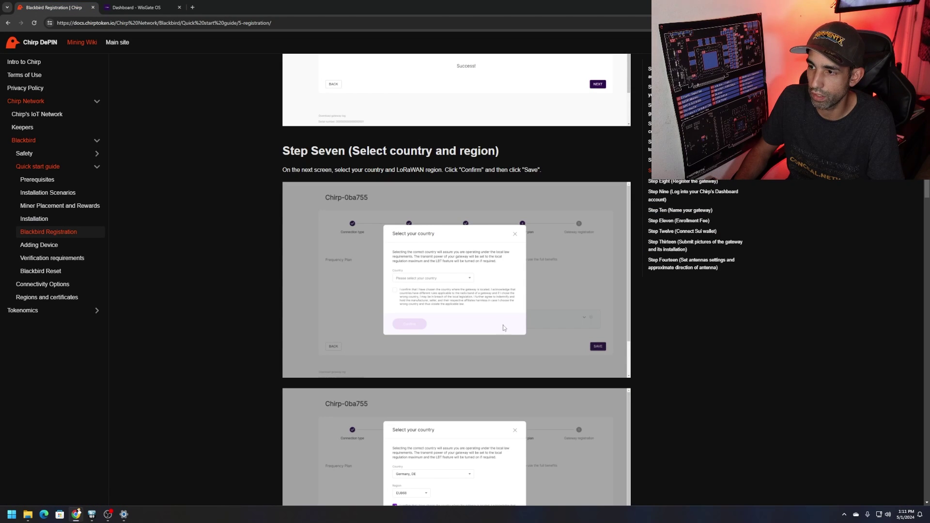
left_click(157, 7)
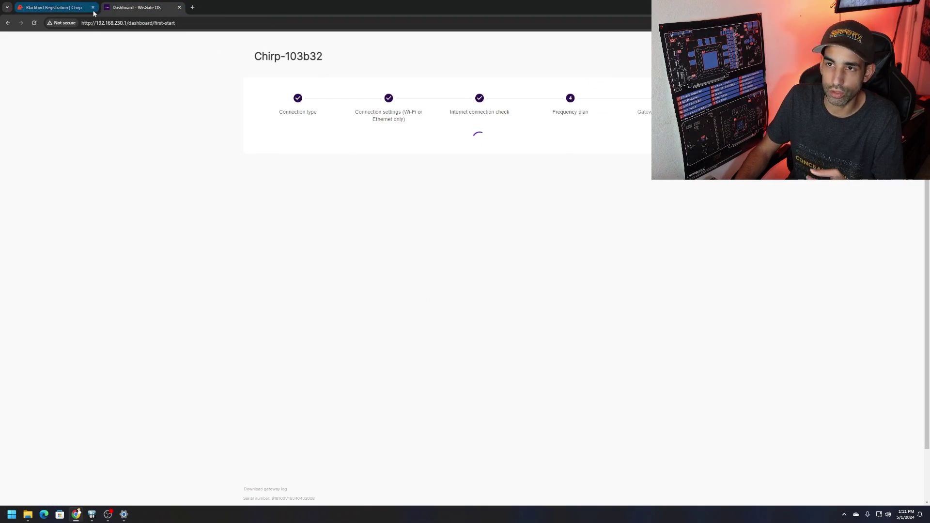
left_click(59, 5)
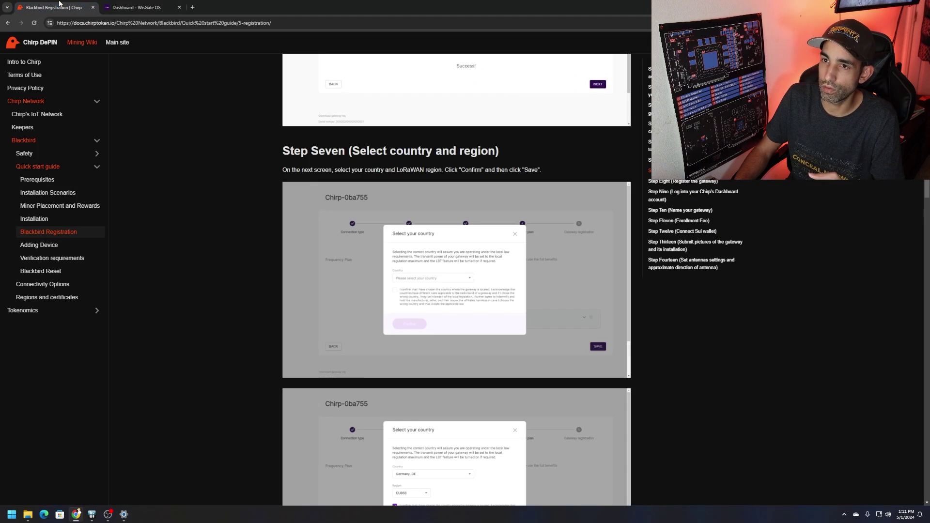
scroll(430, 243, "down", 4)
scroll(431, 244, "up", 1)
Choose United States of America with region US915, acknowledge the declaration and confirm
left_click(138, 7)
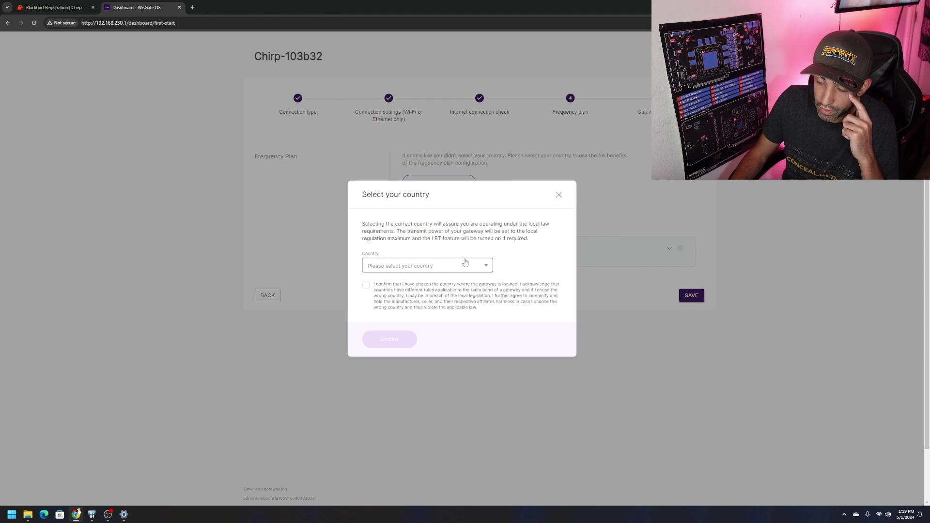
left_click(465, 264)
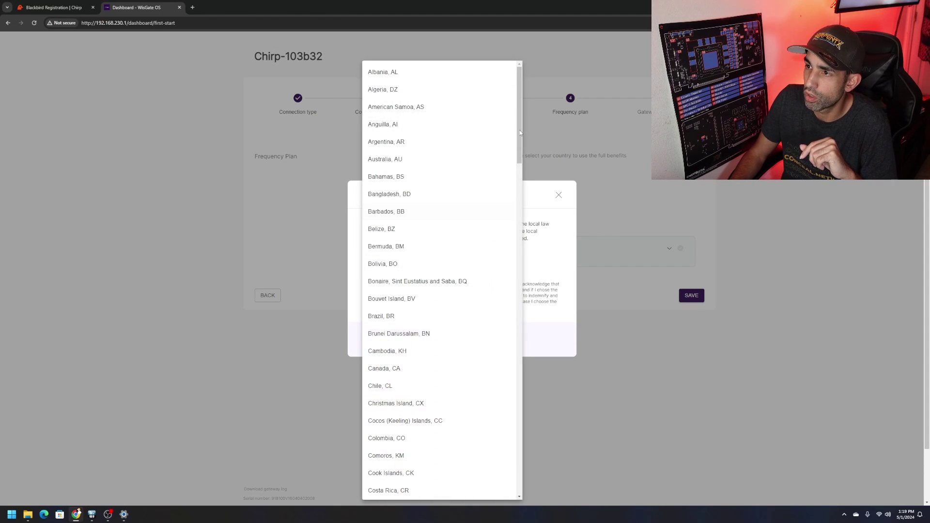
left_click_drag(521, 116, 496, 451)
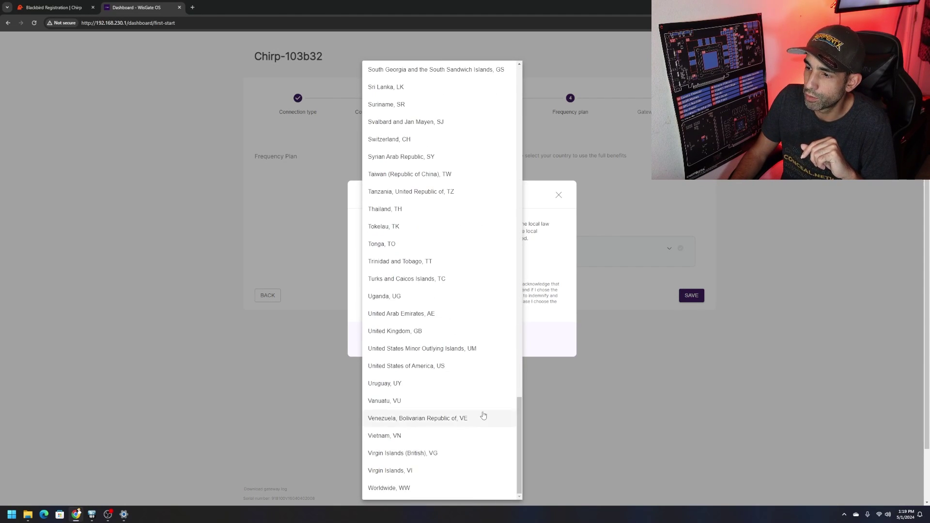
left_click(417, 366)
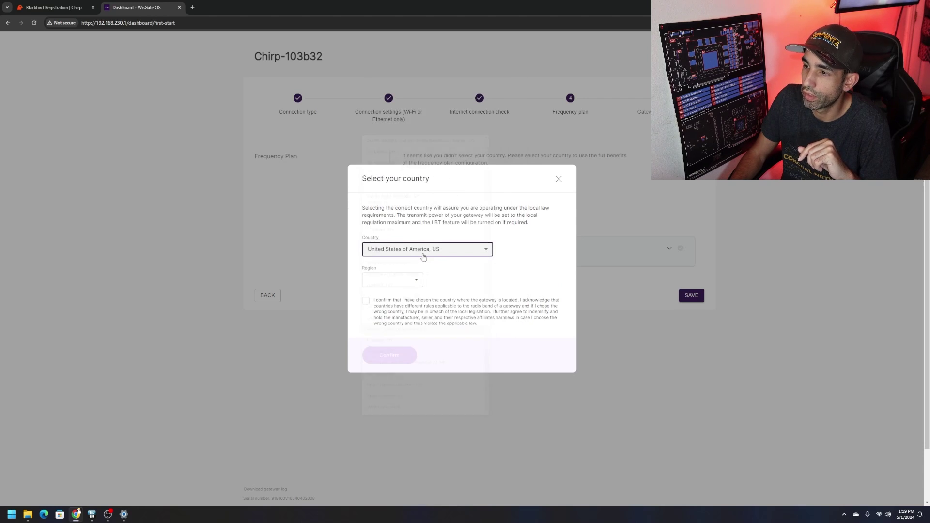
left_click(417, 281)
left_click(383, 291)
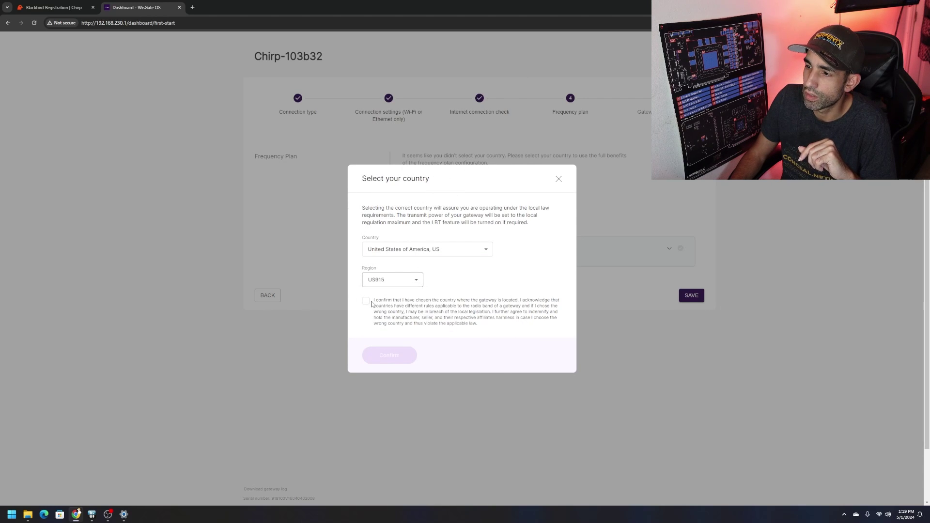
left_click(367, 301)
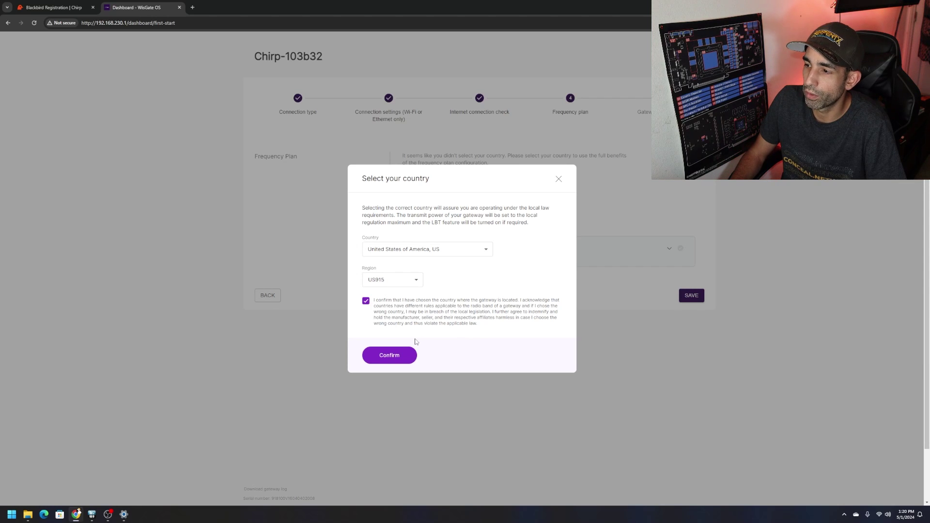
left_click(402, 356)
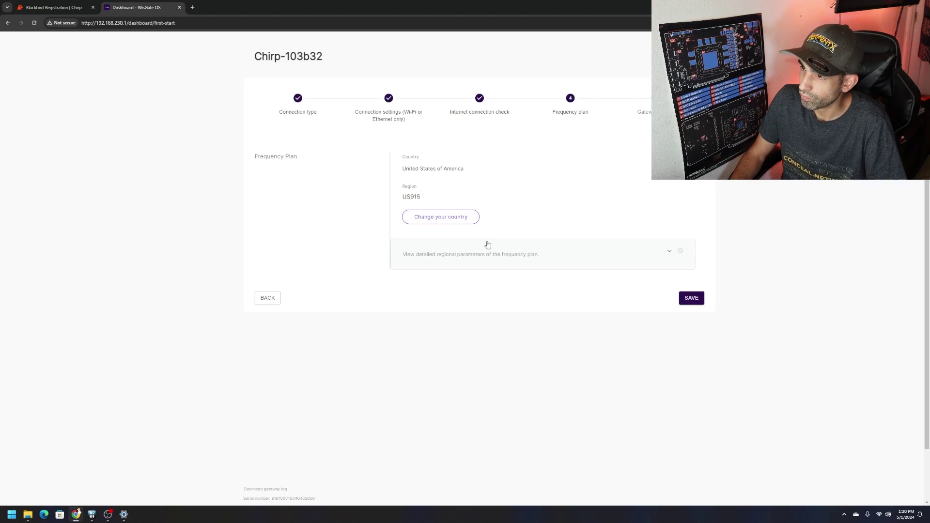
Expand the US915 regional parameters and keep the channel 8 ~ 15, channel 65 sub-band
left_click(670, 253)
scroll(575, 264, "down", 1)
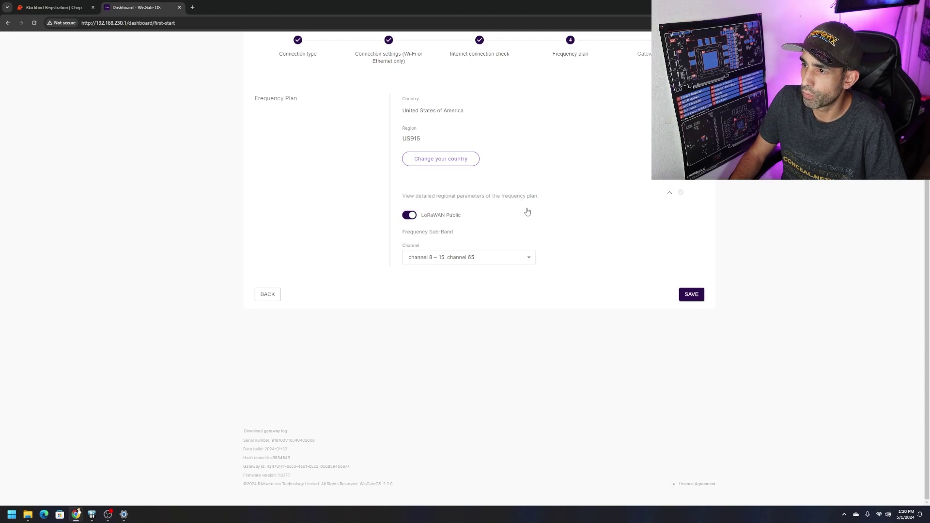
left_click(500, 260)
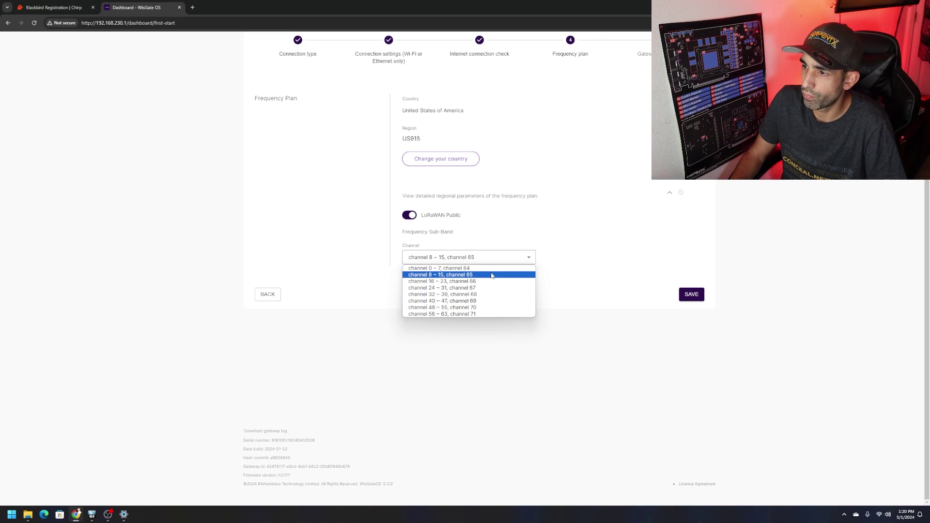
left_click(549, 239)
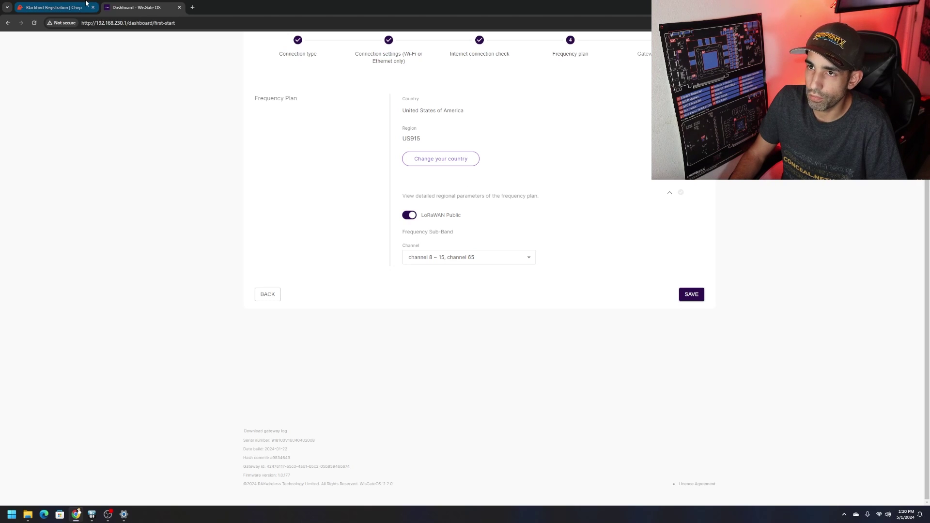
Compare the sub-band choice against the registration guide, then return to the frequency plan
left_click(67, 6)
scroll(527, 259, "down", 4)
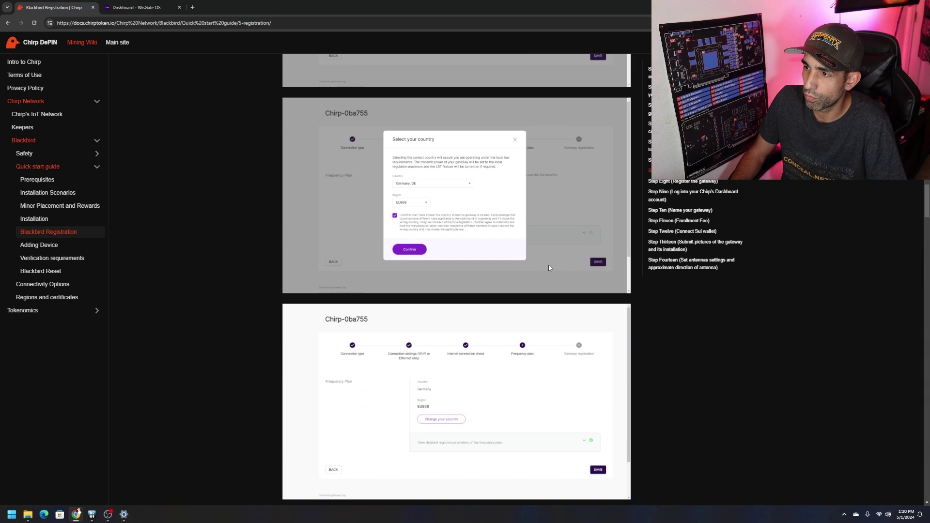
scroll(549, 266, "down", 5)
scroll(550, 265, "up", 2)
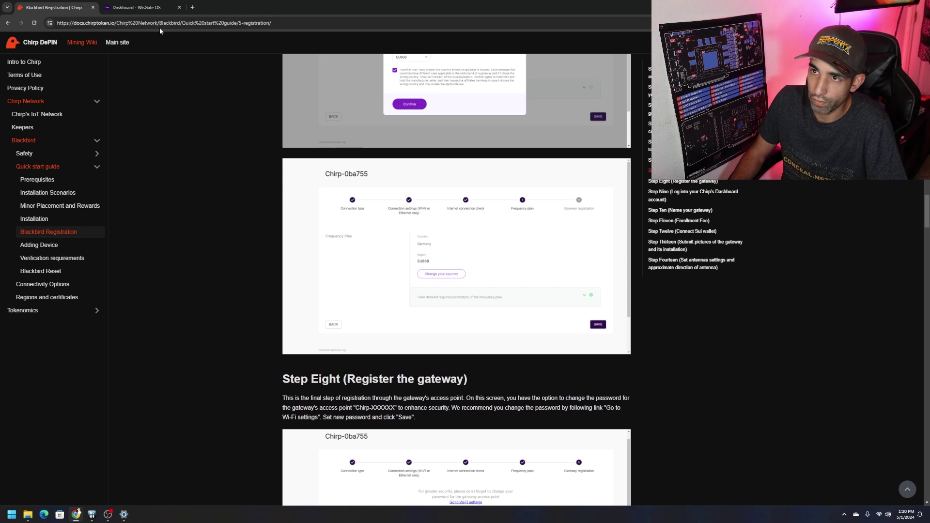
left_click(140, 7)
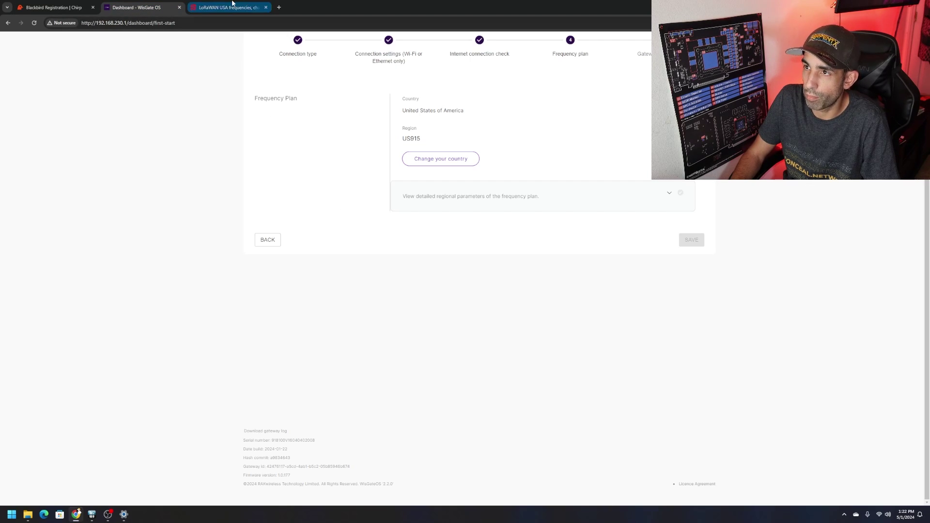
Review the Barani Design LoRaWAN USA sub-band table, then return to the WisGate wizard
left_click(228, 7)
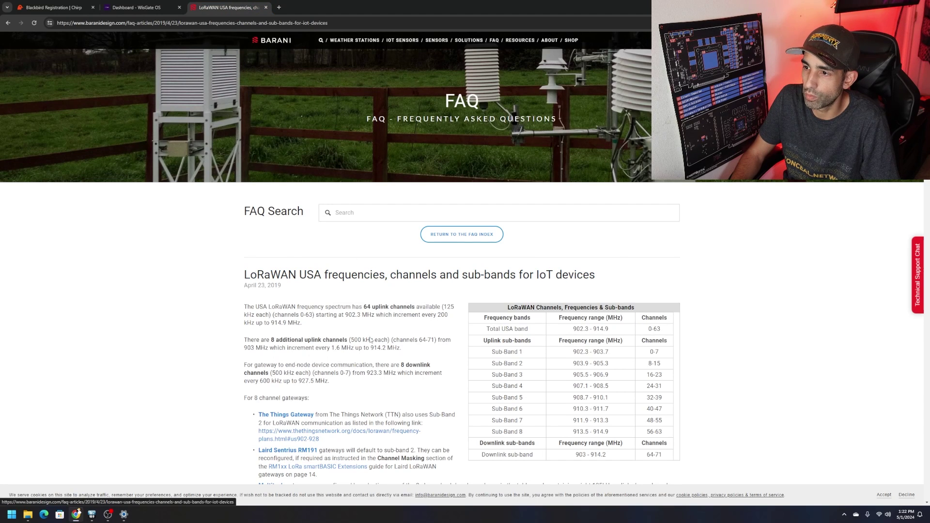
scroll(708, 355, "down", 2)
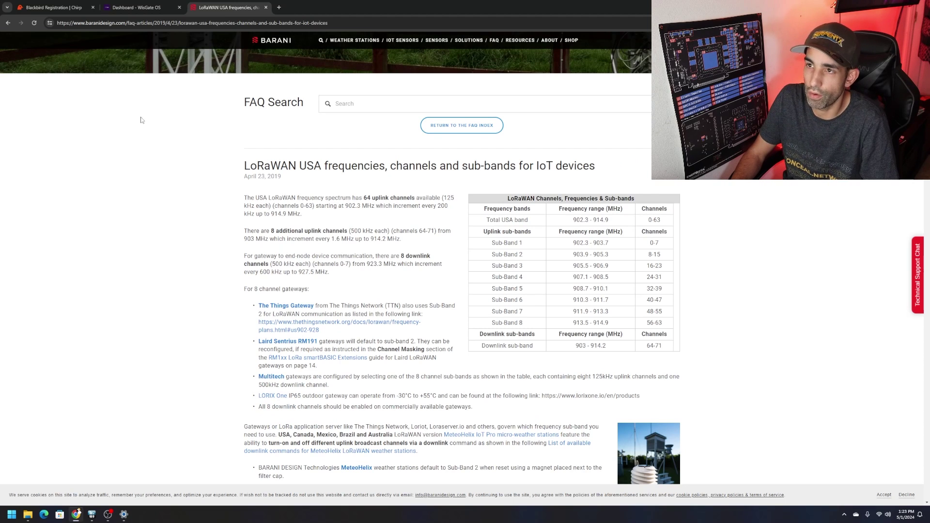
left_click(138, 7)
scroll(544, 228, "up", 1)
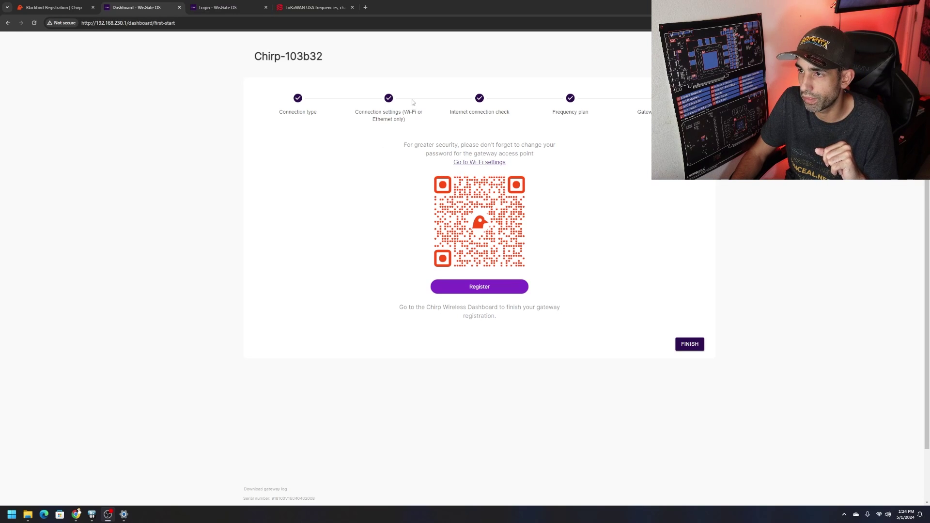
Log in to the Chirp-103b32 gateway's admin interface from the Login tab
left_click(233, 7)
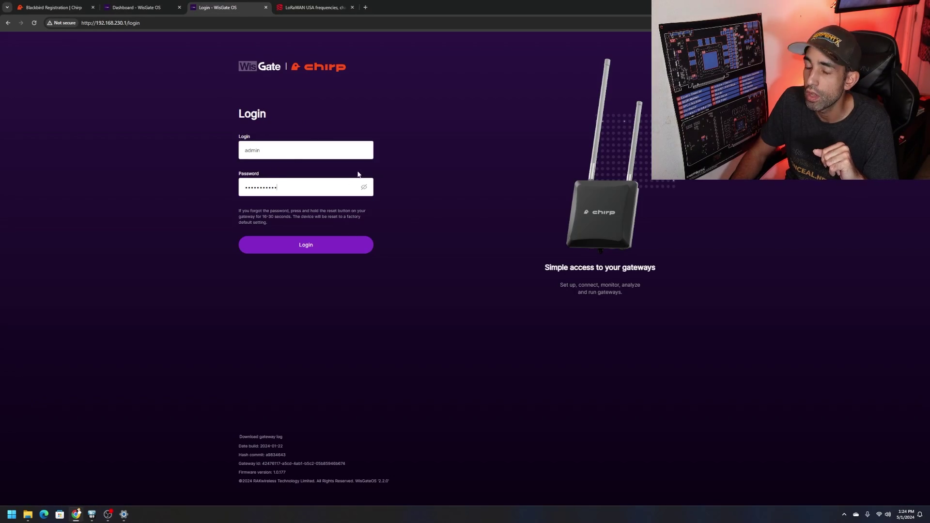
left_click(316, 251)
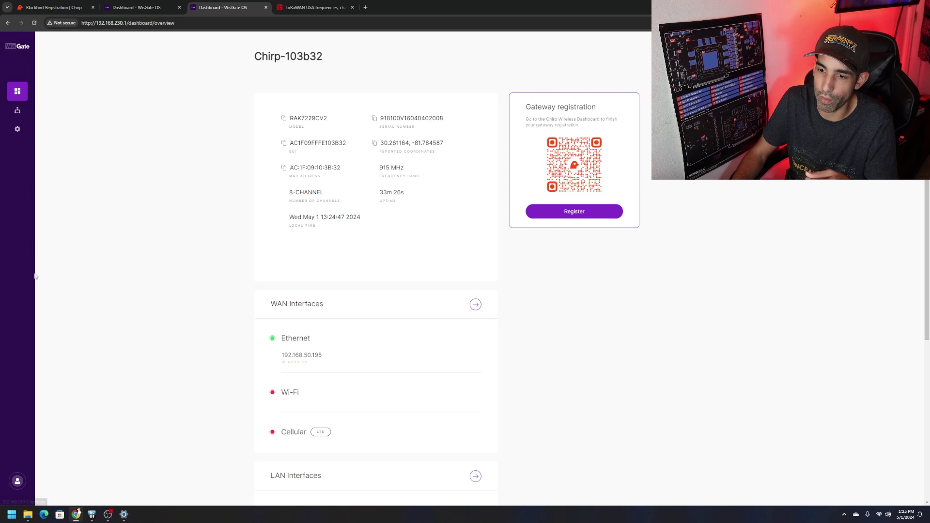
Open the LAN Wi-Fi settings, review the key and keep WPA-PSK/WPA2-PSK Mixed Mode encryption
left_click(17, 112)
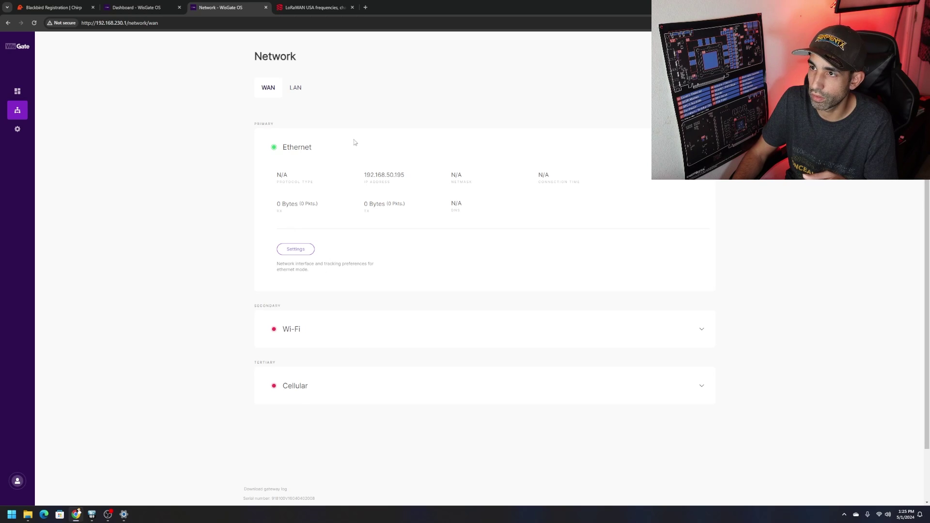
left_click(295, 88)
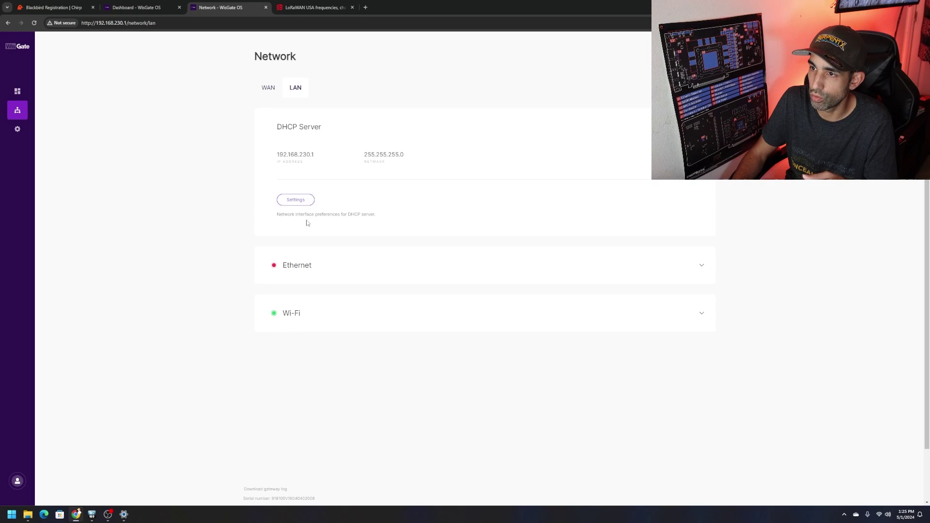
left_click(297, 199)
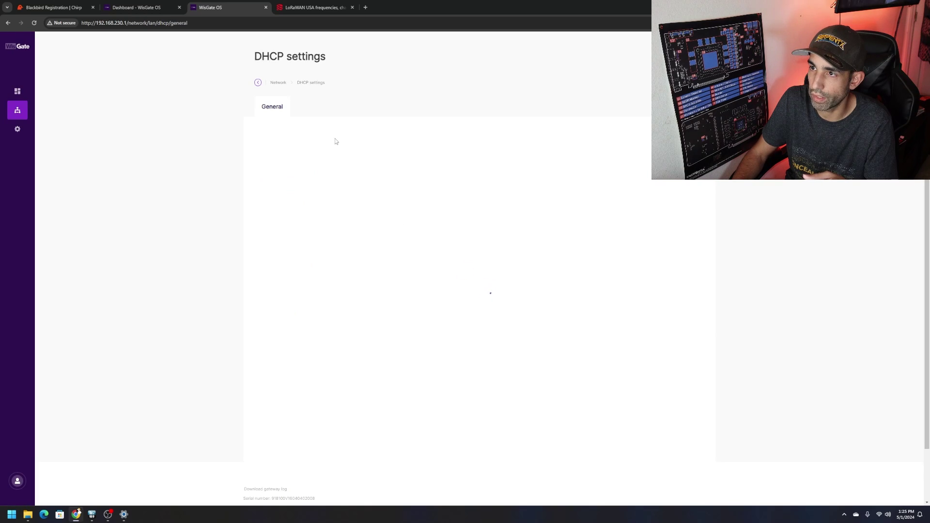
left_click(304, 302)
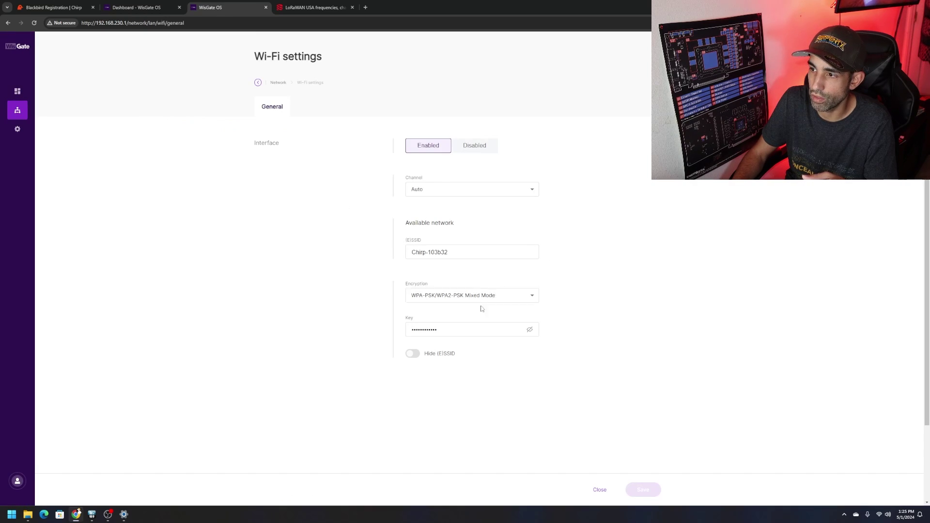
left_click(529, 331)
left_click_drag(465, 330, 408, 331)
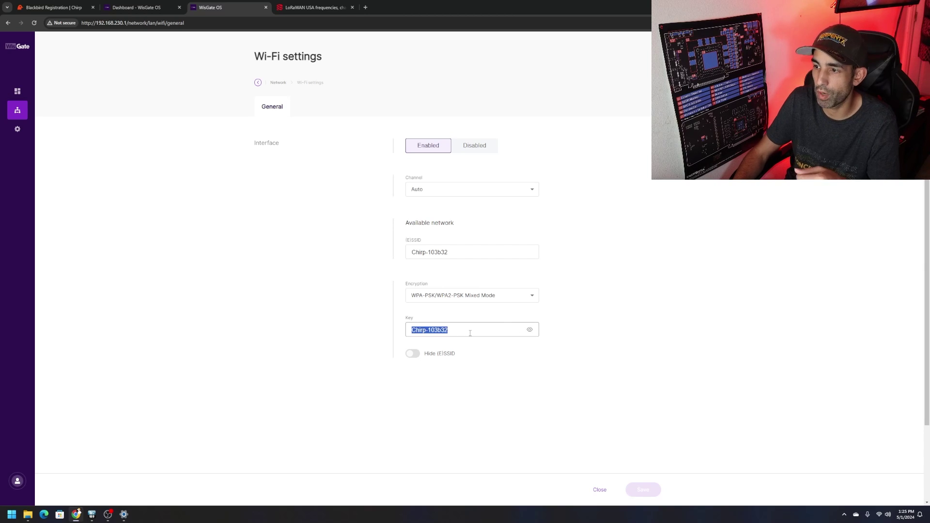
left_click(510, 299)
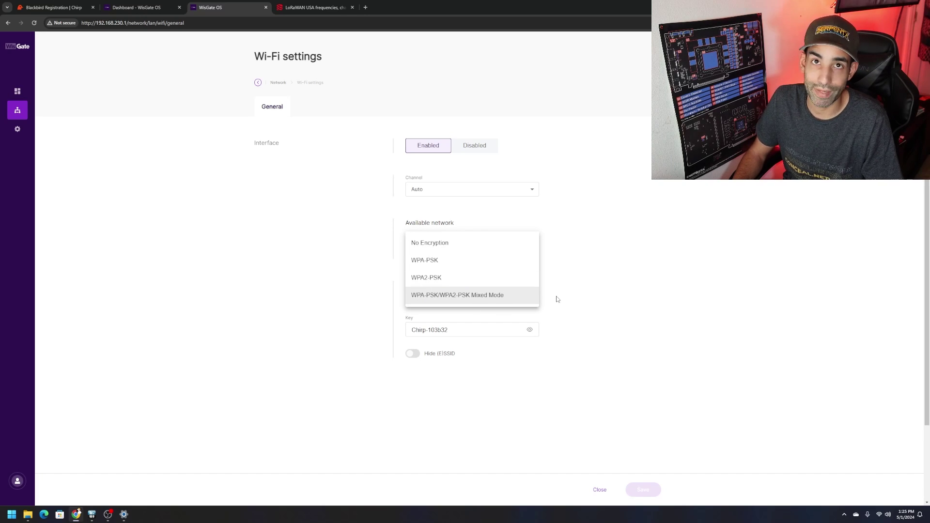
left_click(584, 324)
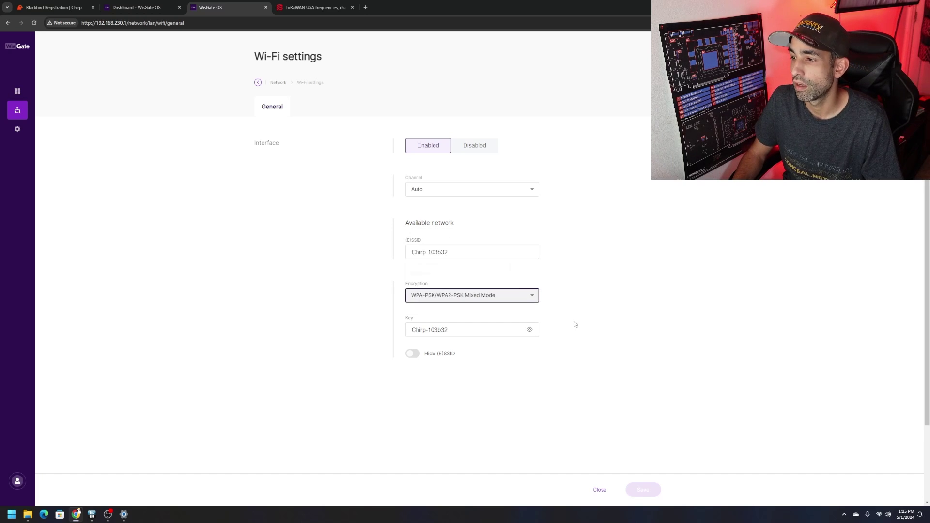
triple_click(462, 333)
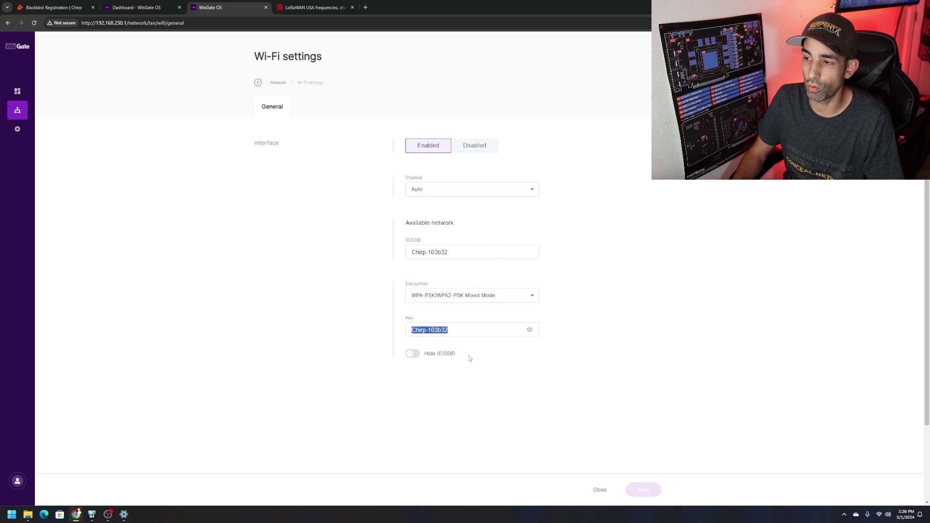
left_click(531, 331)
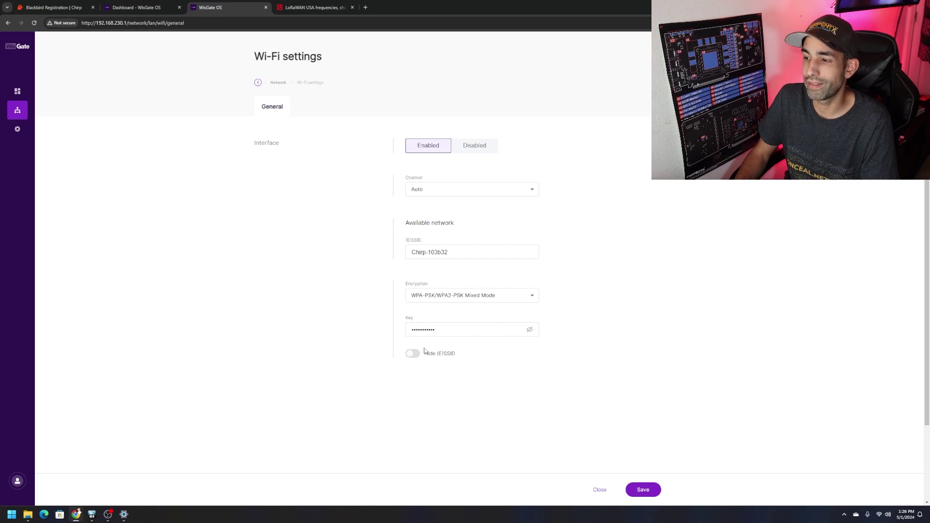
Keep the Wi-Fi channel on Auto and save the access point settings
left_click(504, 190)
scroll(488, 293, "down", 2)
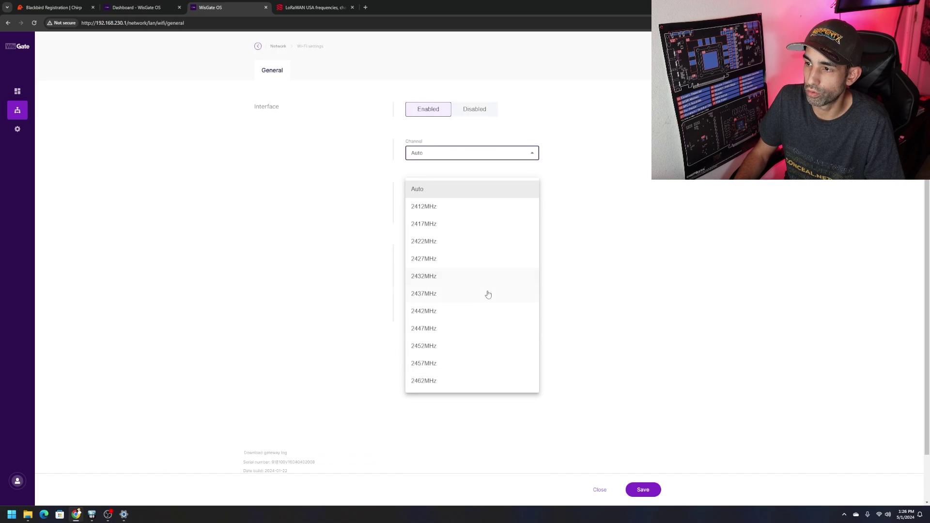
scroll(576, 296, "up", 1)
scroll(576, 295, "up", 1)
left_click(590, 277)
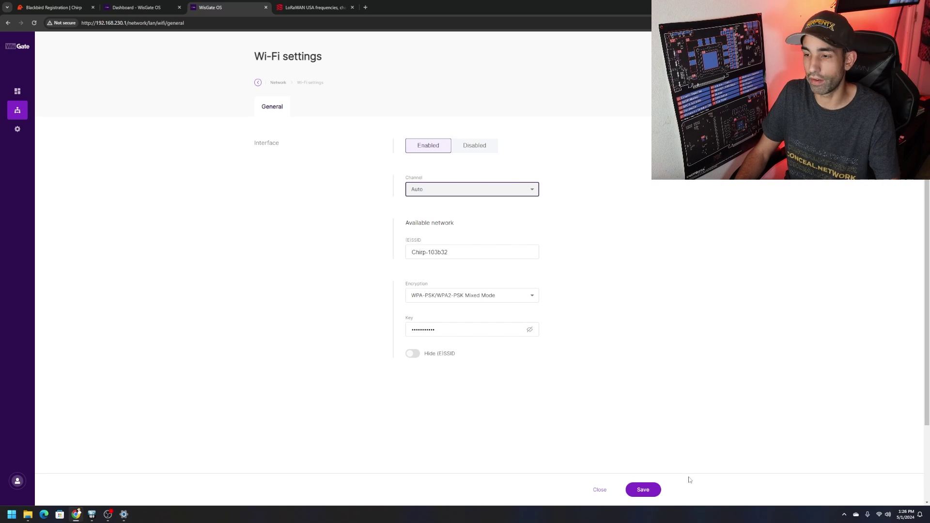
left_click(658, 490)
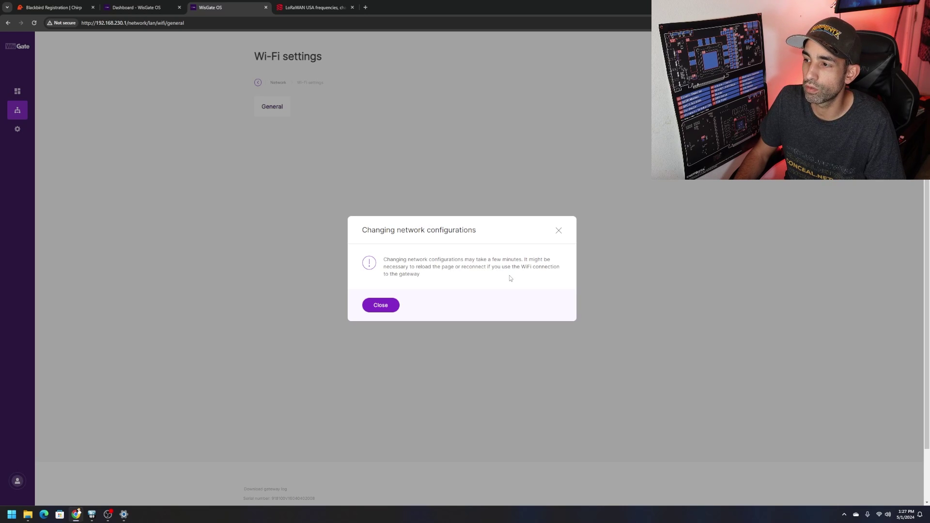
left_click(398, 304)
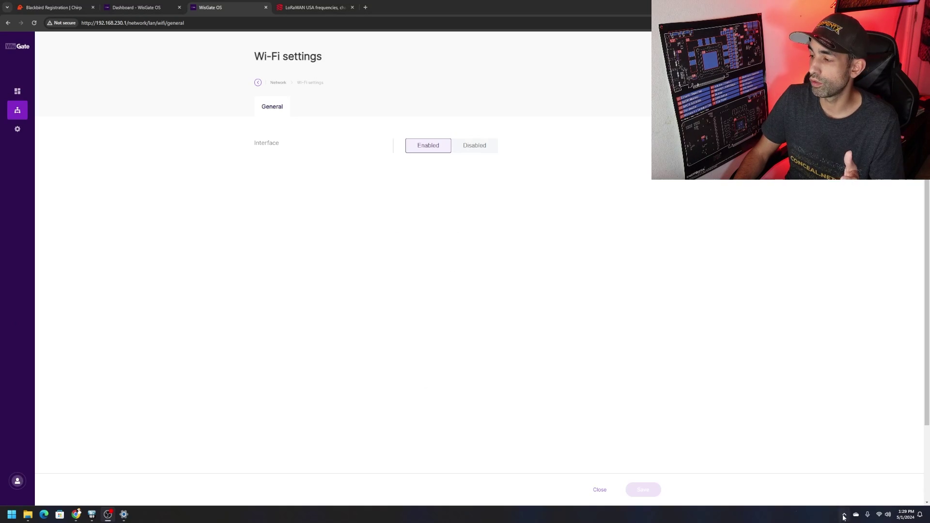
left_click(878, 515)
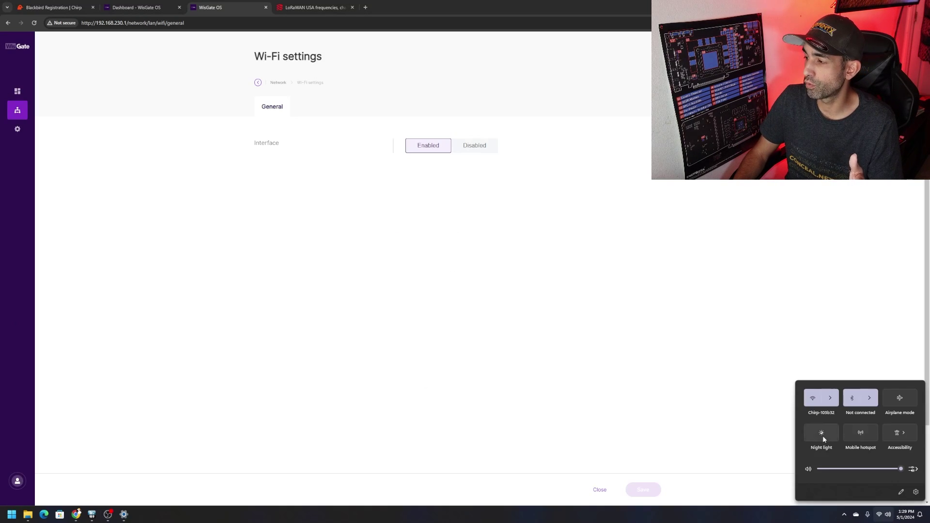
left_click(834, 400)
scroll(844, 432, "down", 2)
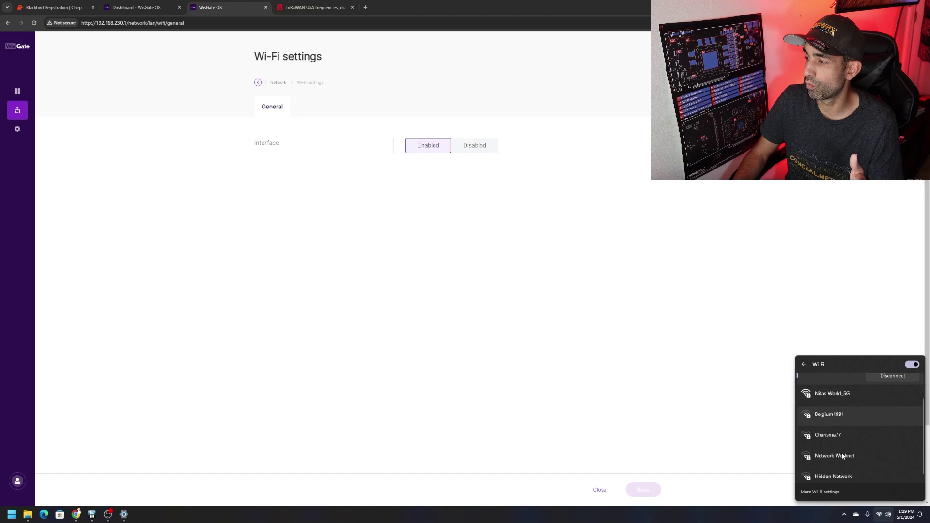
left_click(731, 360)
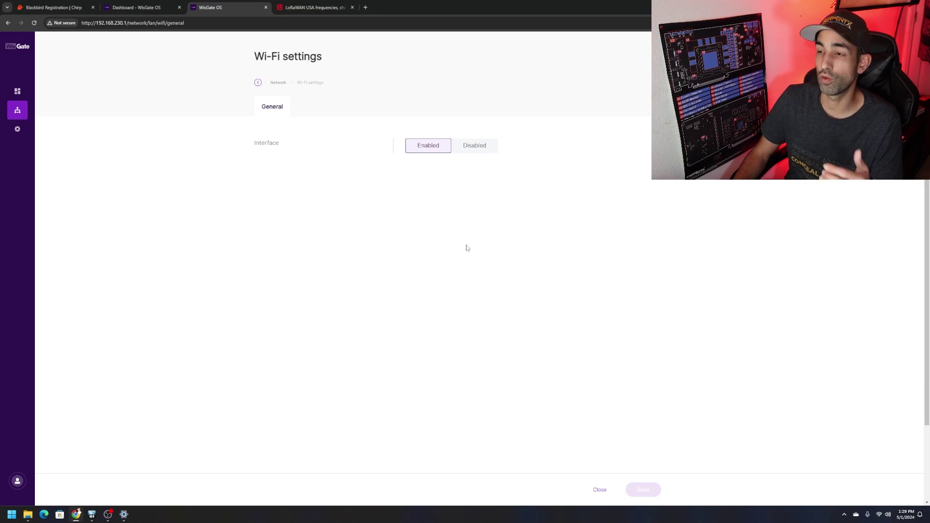
left_click(21, 113)
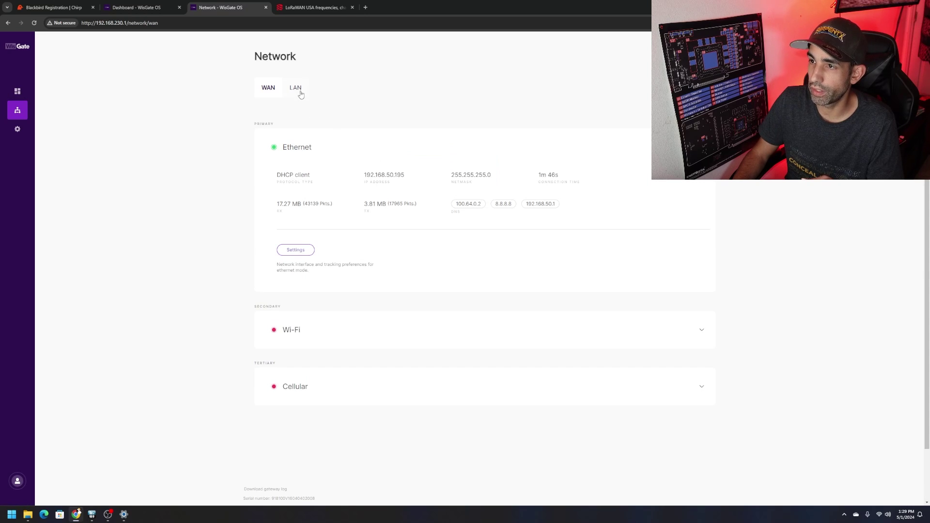
left_click(19, 130)
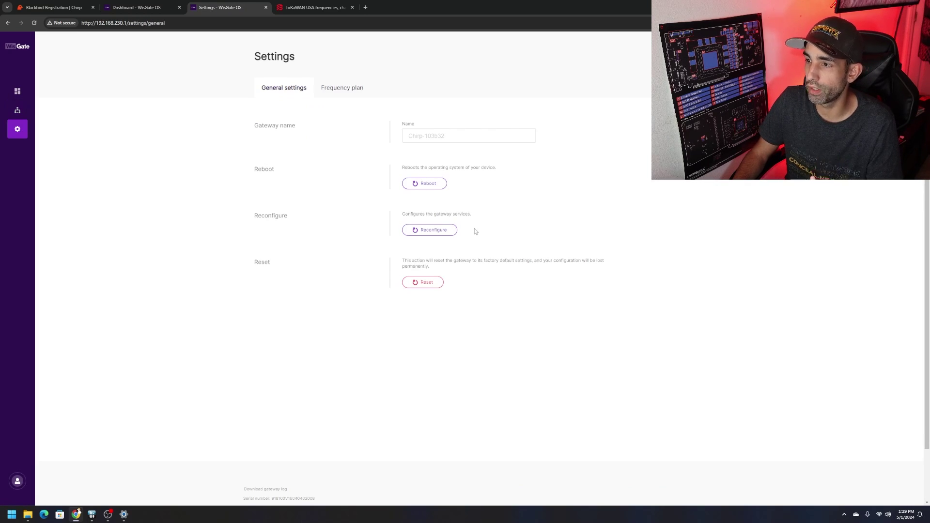
triple_click(435, 129)
left_click(358, 88)
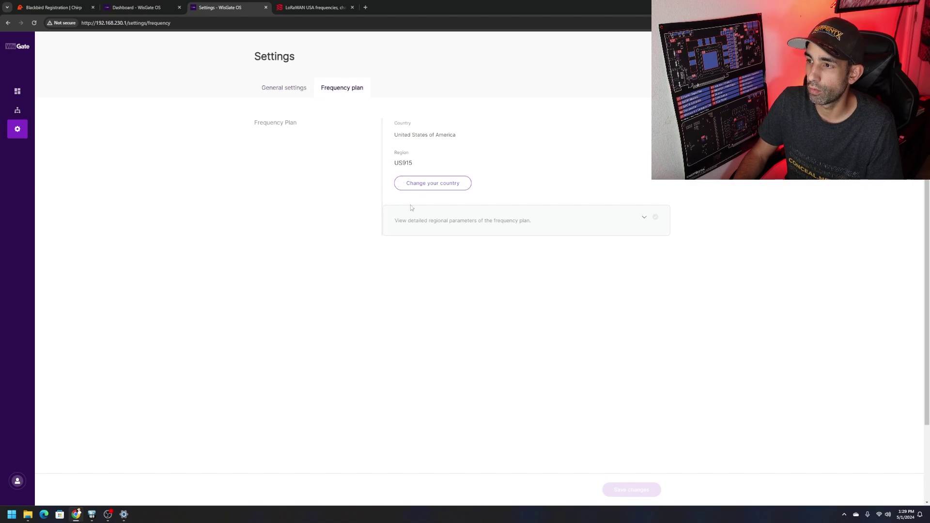
left_click(643, 219)
scroll(640, 219, "down", 2)
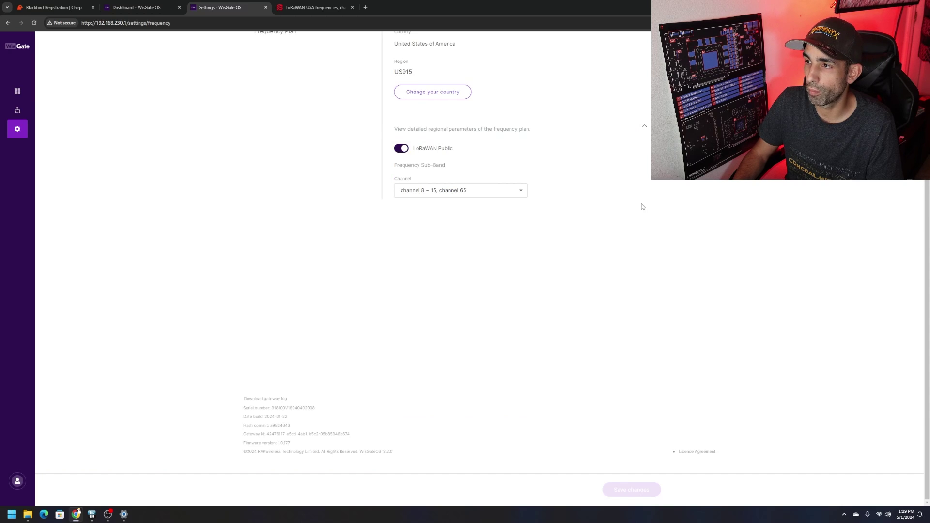
left_click(643, 127)
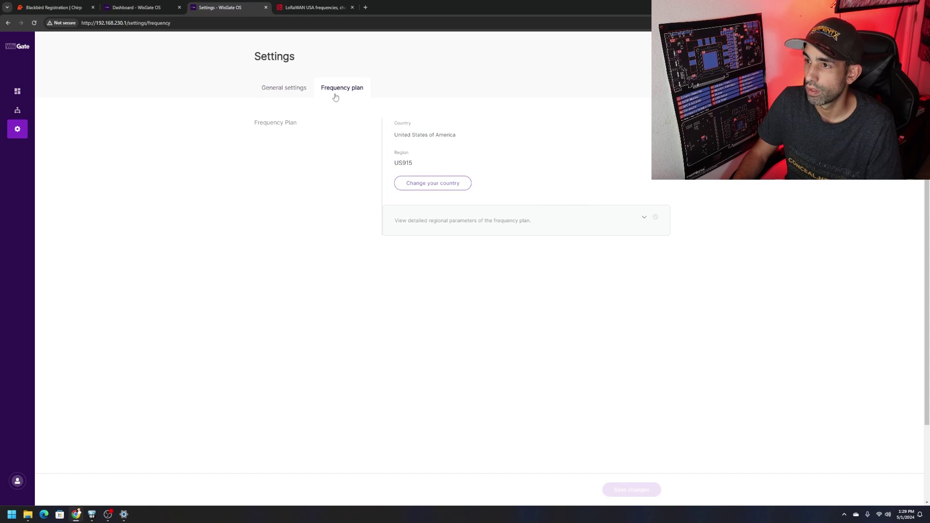
left_click(292, 88)
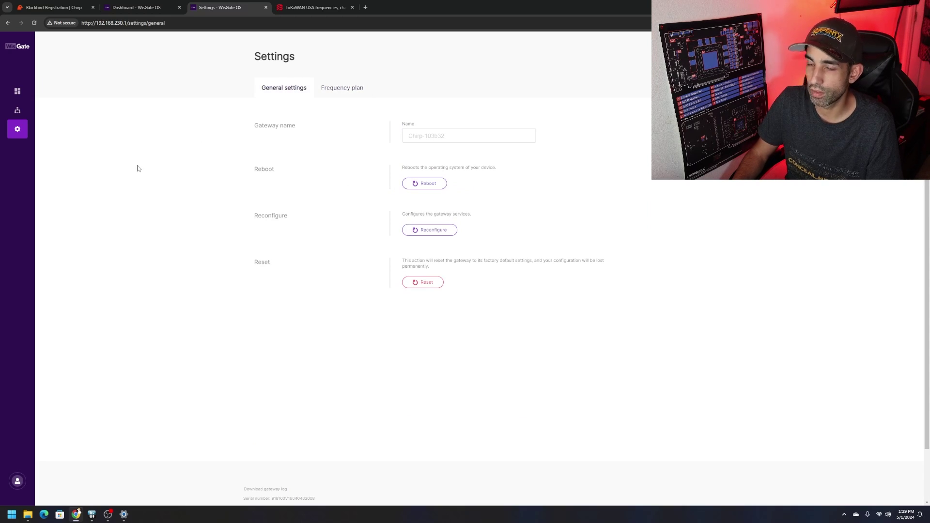
left_click(17, 110)
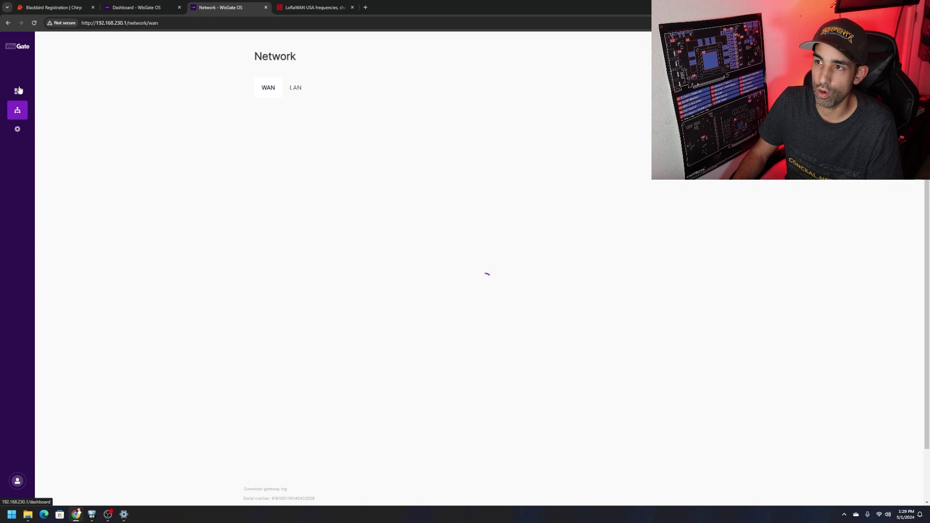
Set the gateway's timezone to America/New York in User preferences and save it
left_click(18, 91)
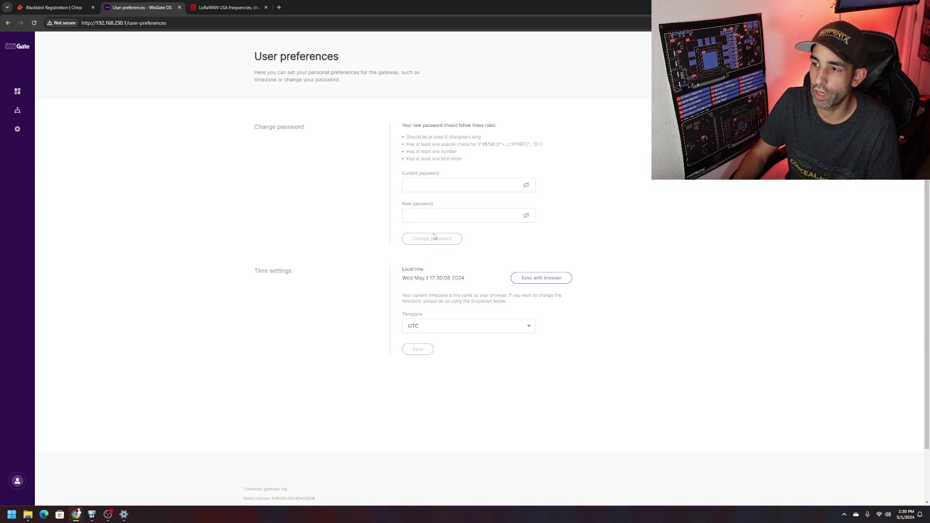
left_click(461, 326)
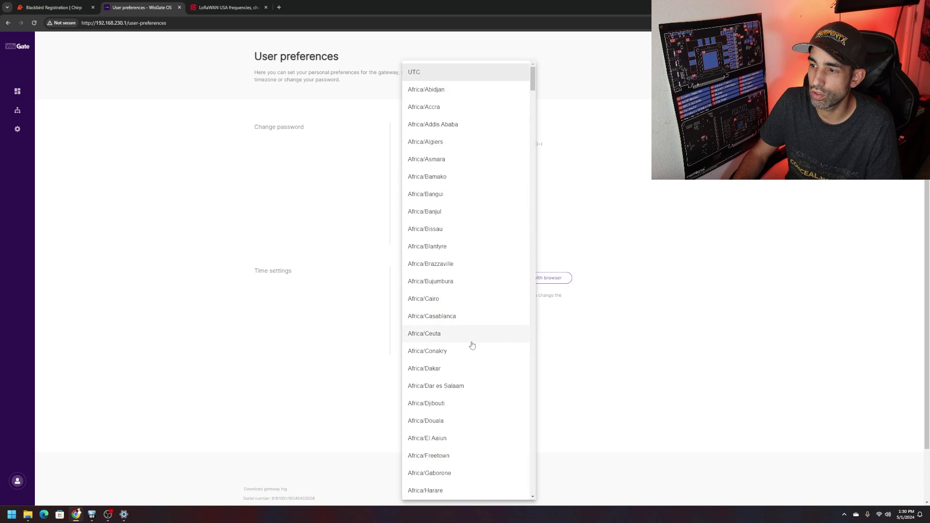
scroll(470, 325, "down", 20)
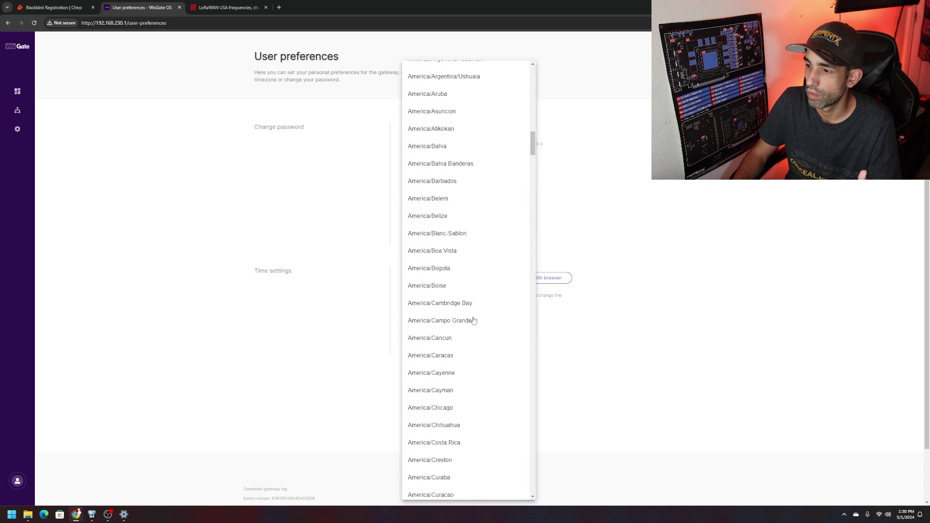
scroll(474, 321, "down", 10)
scroll(473, 322, "down", 6)
scroll(473, 325, "down", 7)
scroll(473, 325, "down", 5)
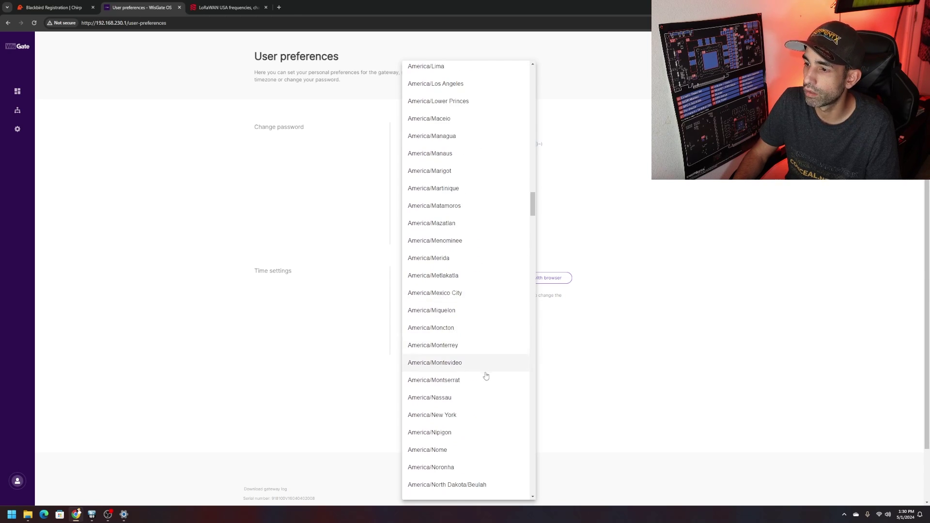
left_click(476, 414)
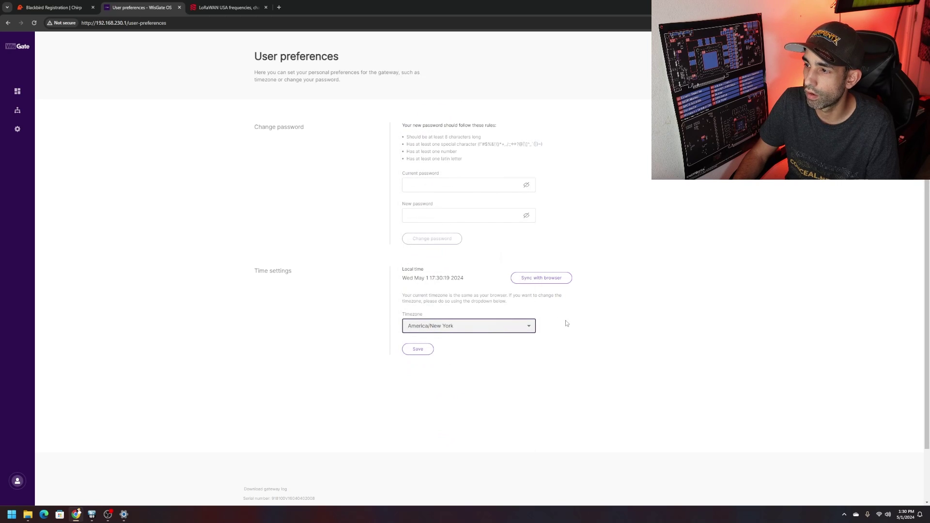
left_click(416, 349)
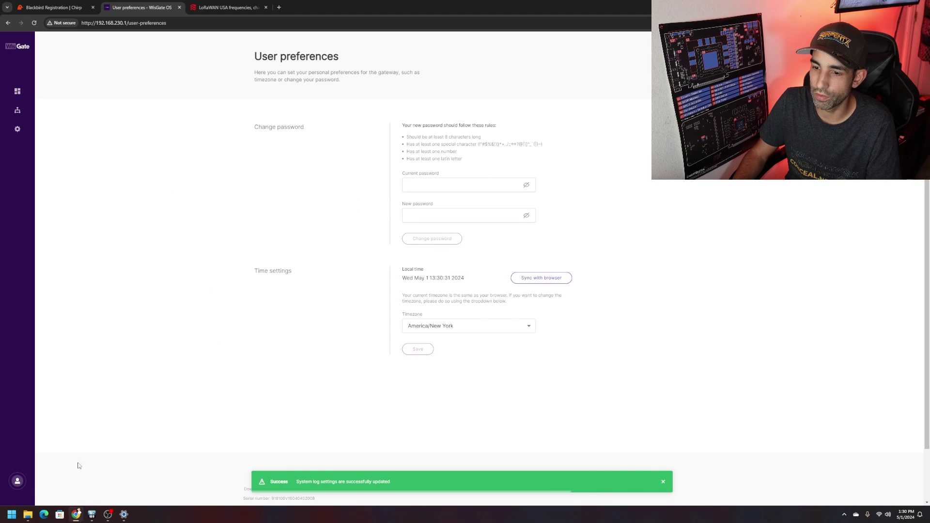
Return to the Chirp-103b32 dashboard overview
left_click(18, 481)
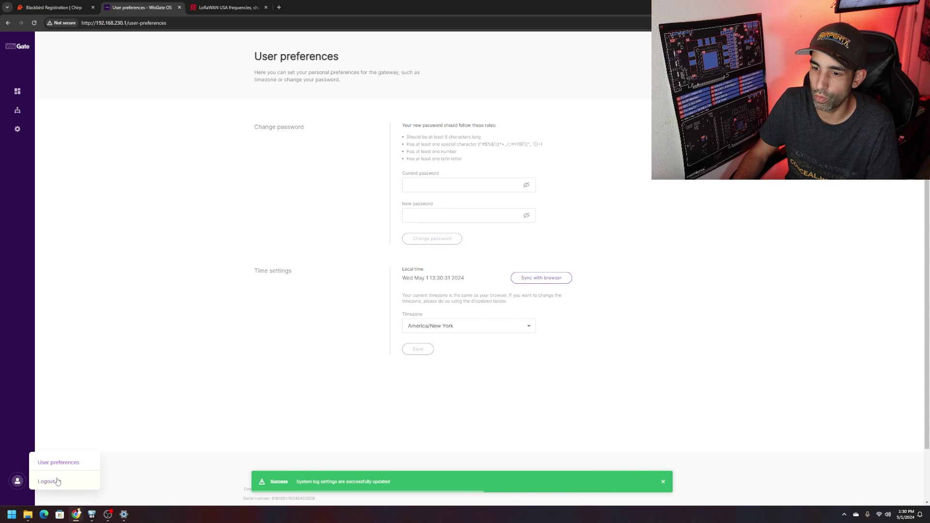
left_click(172, 386)
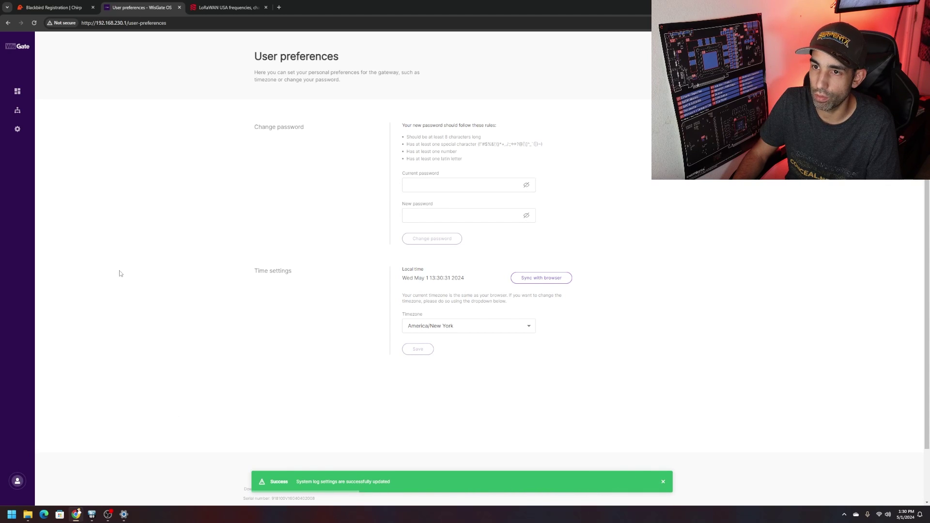
left_click(17, 93)
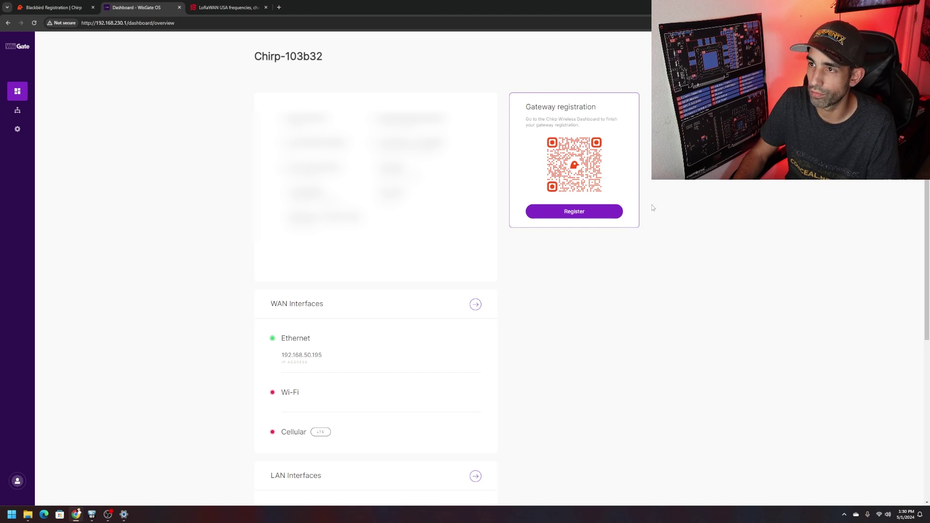
Start registering the gateway, read Step Nine of the Blackbird guide, then go to the Chirp Wireless login
left_click(590, 213)
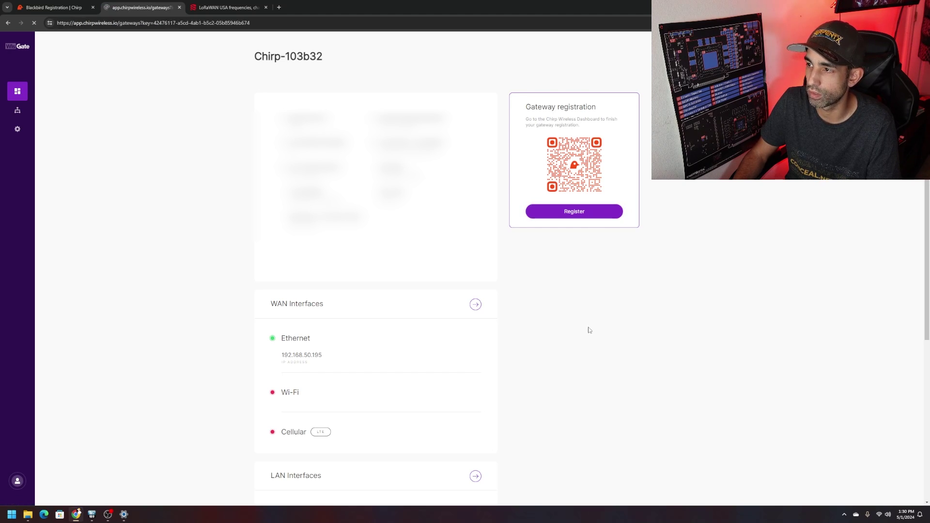
key("ctrl+shift+Tab")
scroll(601, 291, "down", 2)
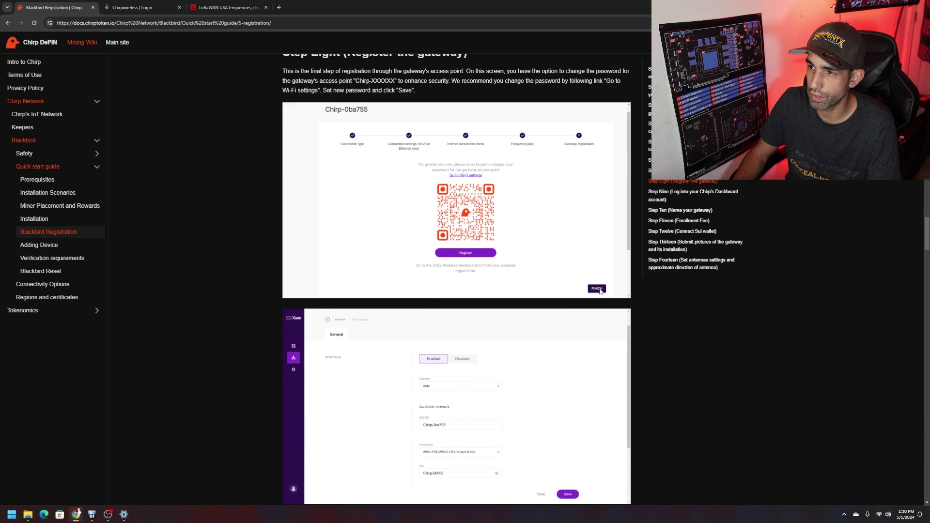
scroll(601, 292, "down", 8)
scroll(454, 229, "down", 6)
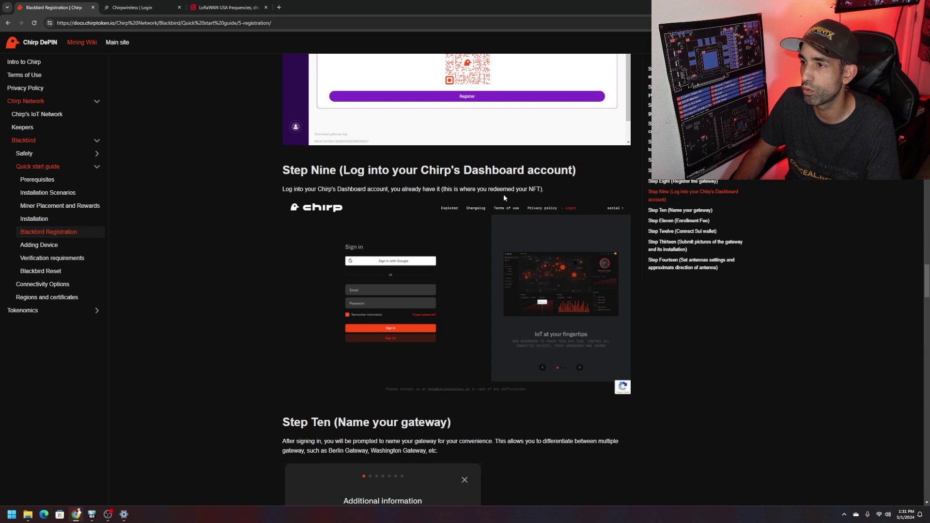
left_click(141, 7)
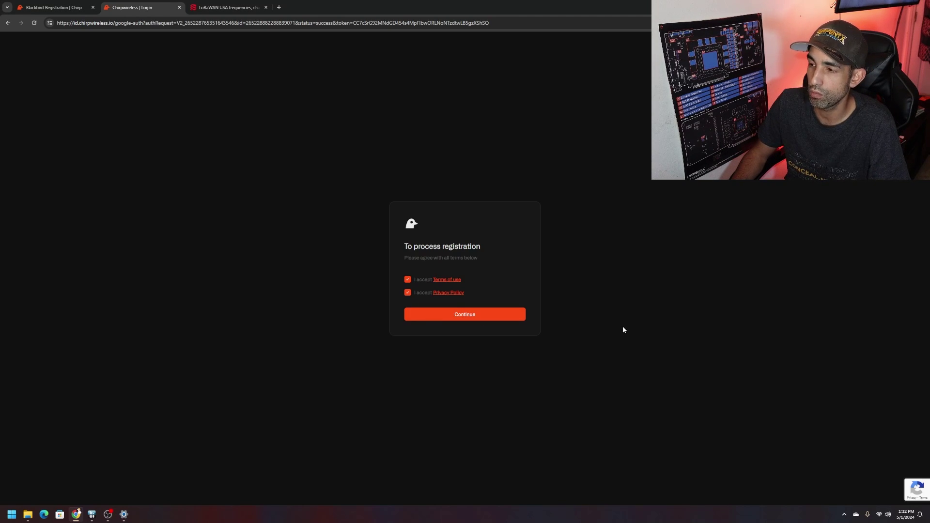
Submit the Chirp Wireless sign-up with both terms accepted and confirm the account email
left_click(489, 315)
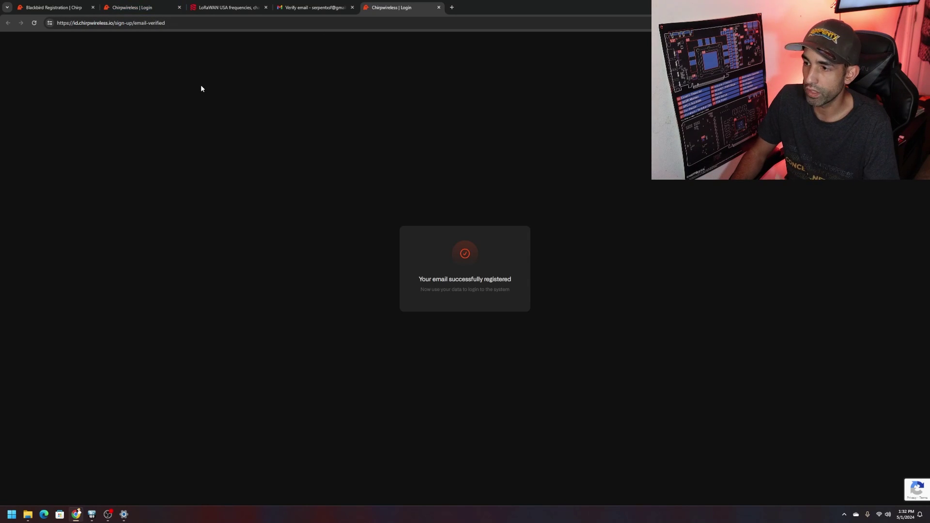
left_click(146, 6)
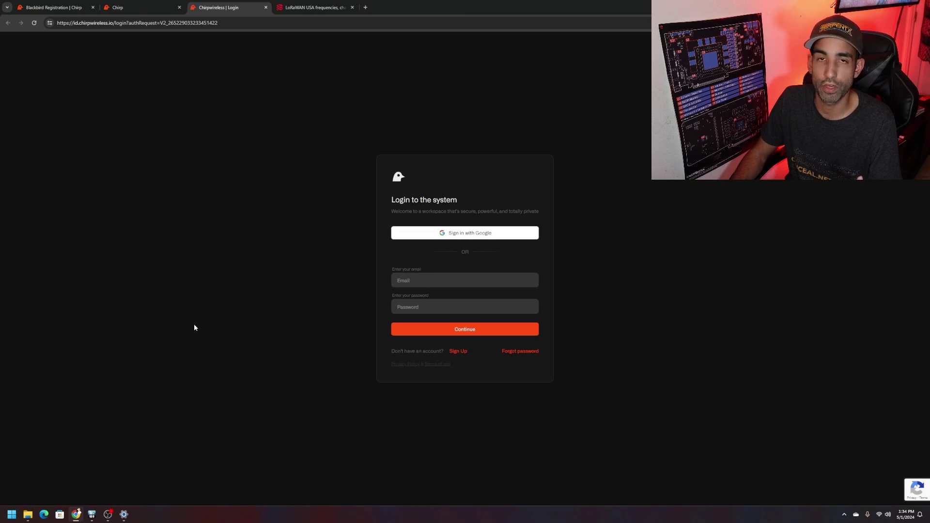
left_click(123, 7)
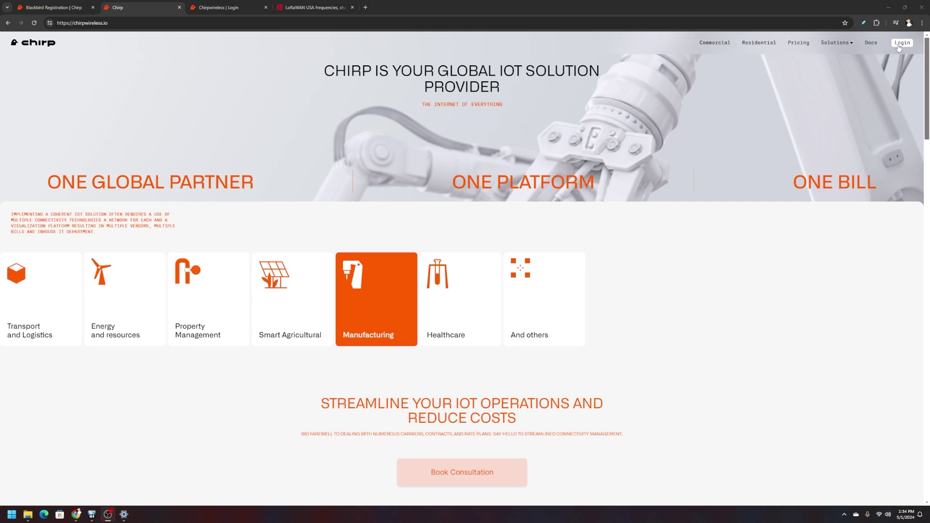
Sign in to the Chirp Wireless user board and read Step Ten, Name your gateway
left_click(211, 9)
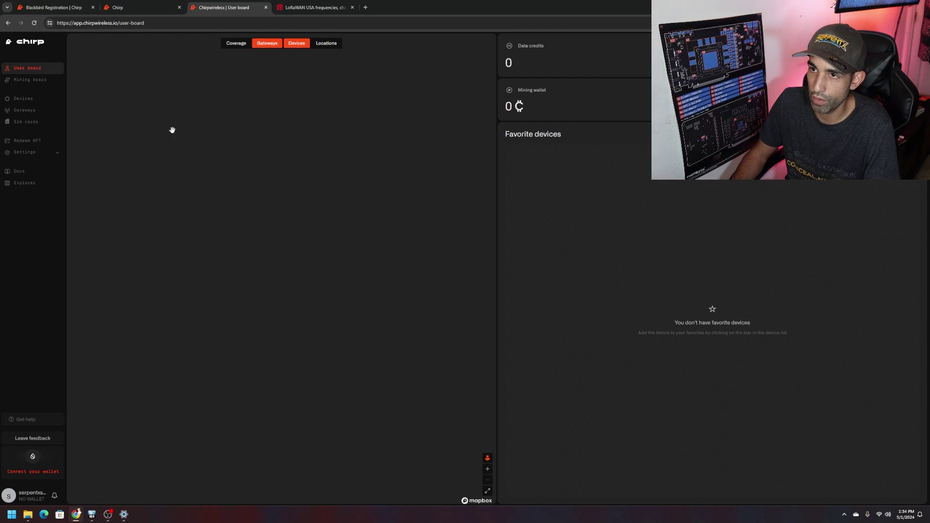
left_click(53, 8)
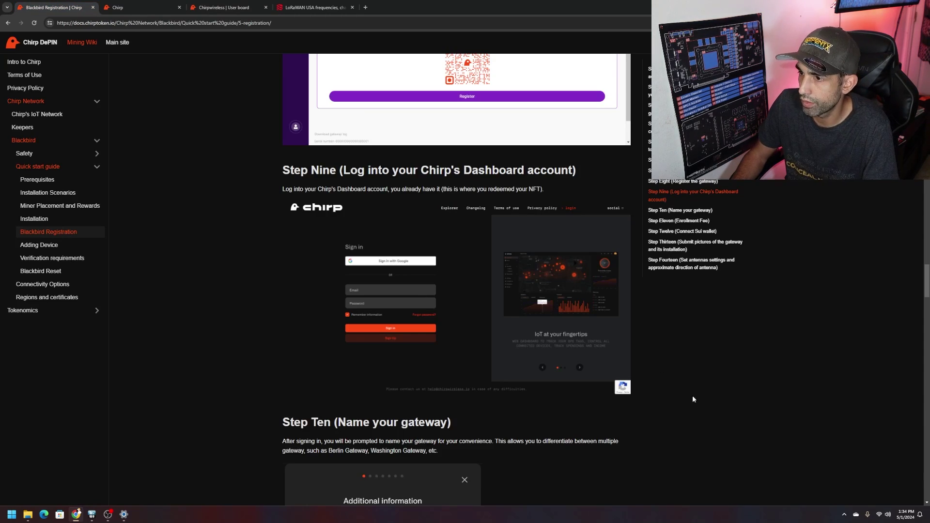
scroll(698, 397, "down", 5)
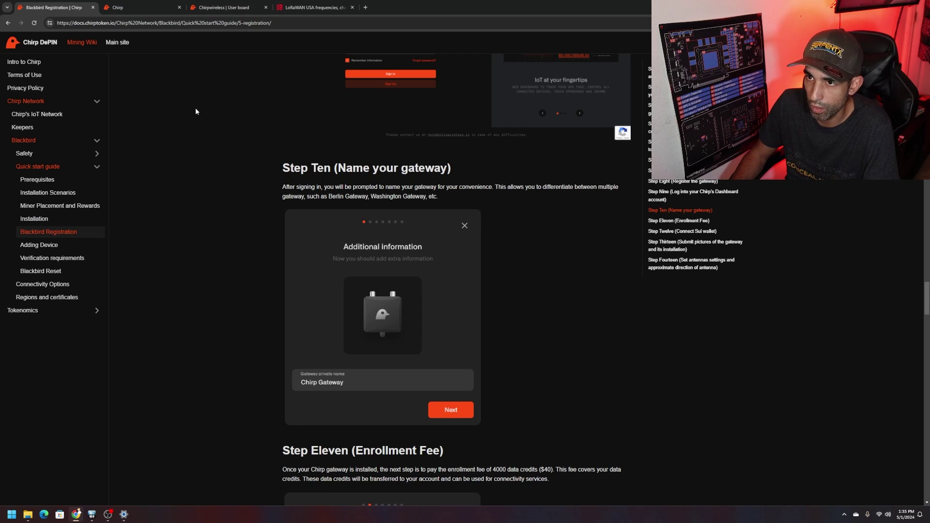
Register the gateway from the WisGate OS dashboard so ChirpX appears as New on Chirp Wireless
left_click(139, 7)
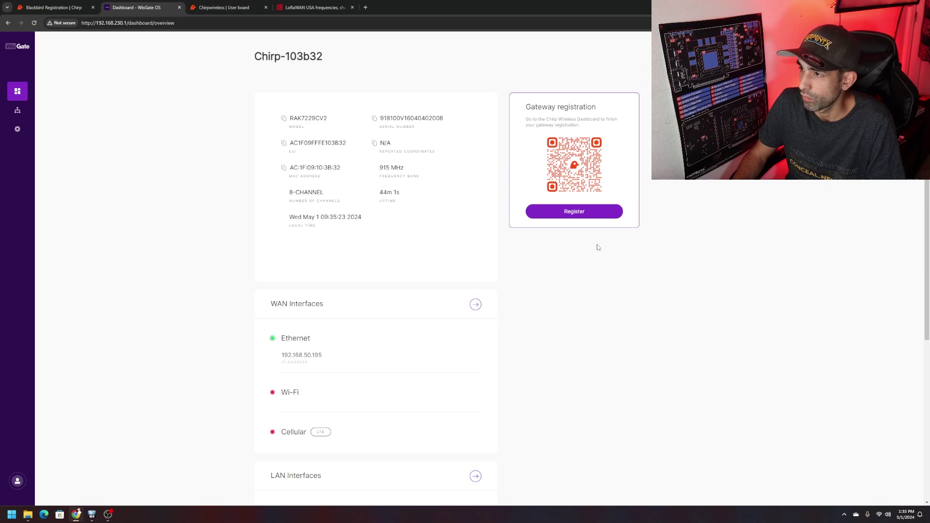
left_click(587, 212)
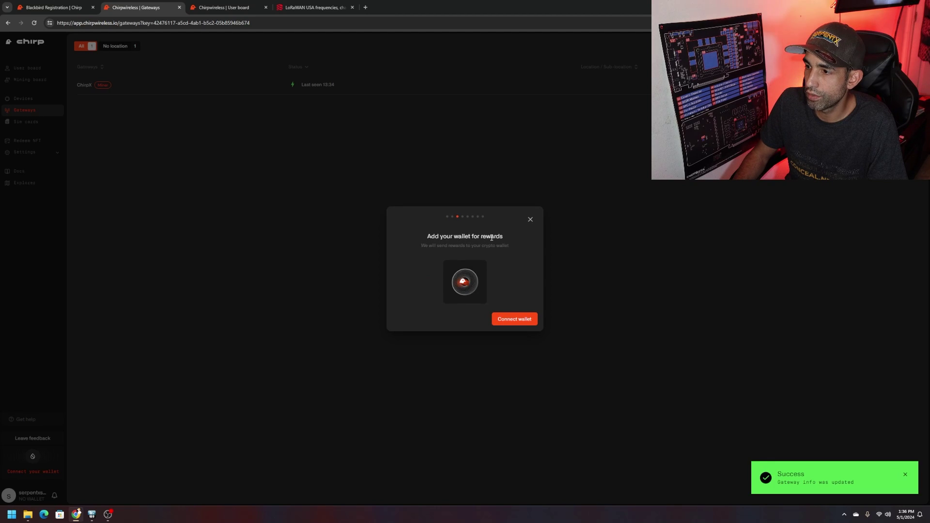
Choose Sui Wallet to connect and open its Chrome Web Store page, since it isn't installed
left_click(517, 321)
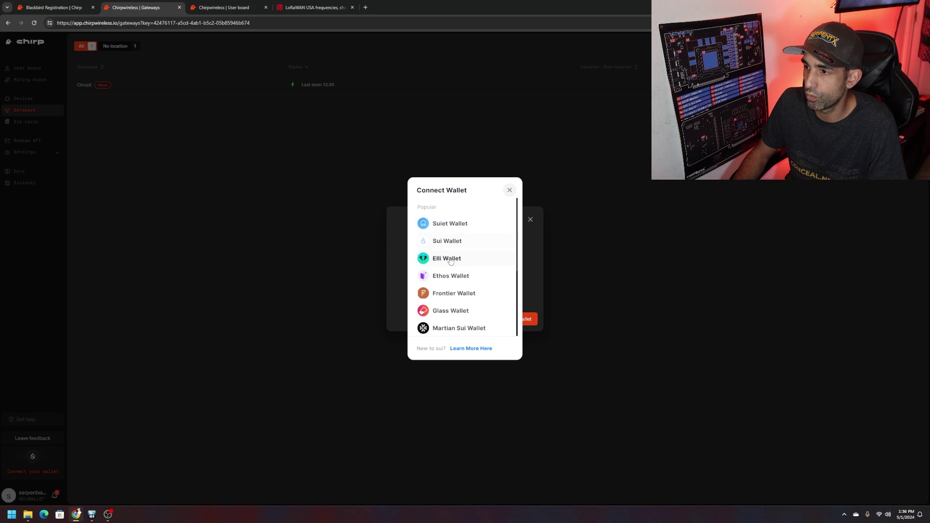
scroll(466, 291, "down", 1)
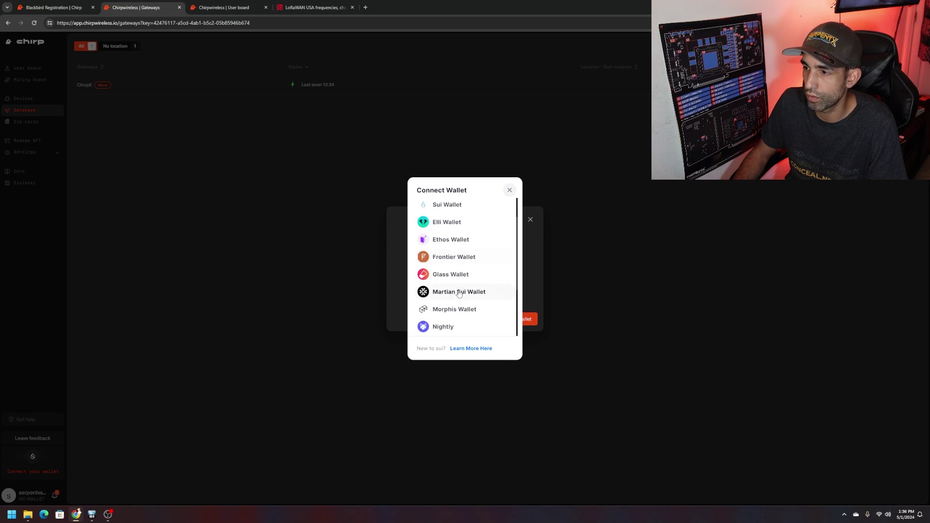
scroll(463, 298, "down", 1)
scroll(464, 299, "down", 2)
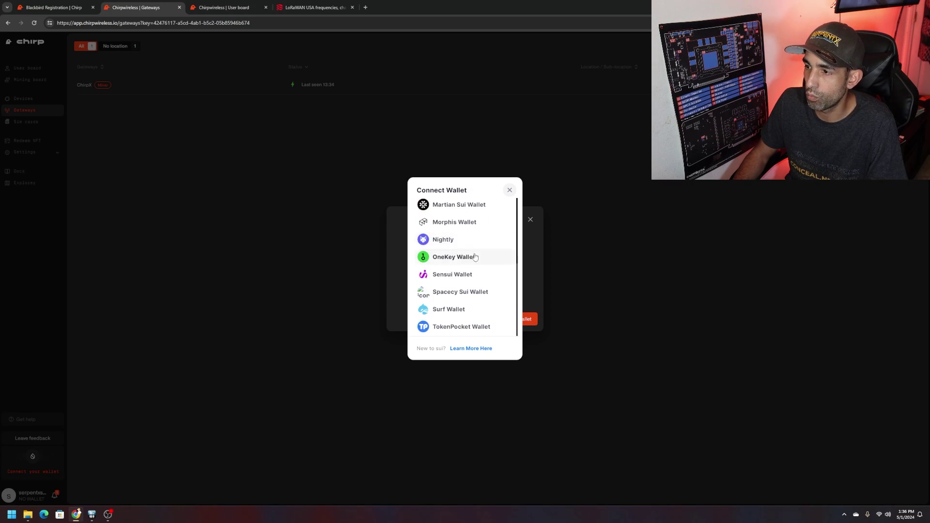
scroll(475, 310, "up", 5)
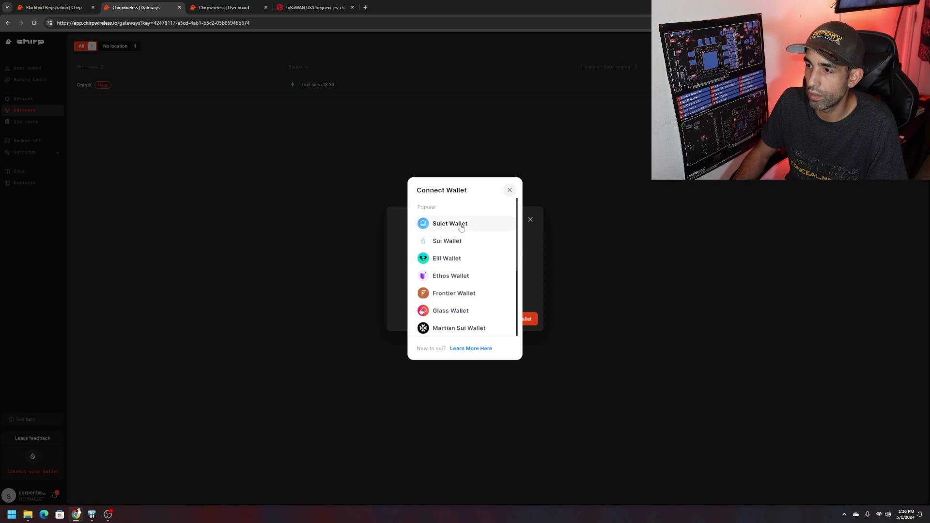
scroll(461, 227, "down", 2)
scroll(461, 228, "up", 2)
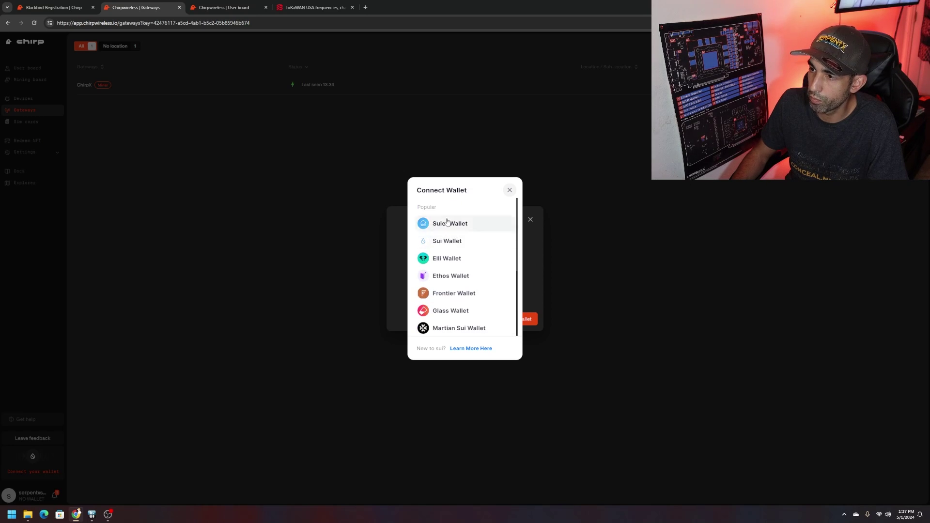
triple_click(447, 222)
left_click(451, 241)
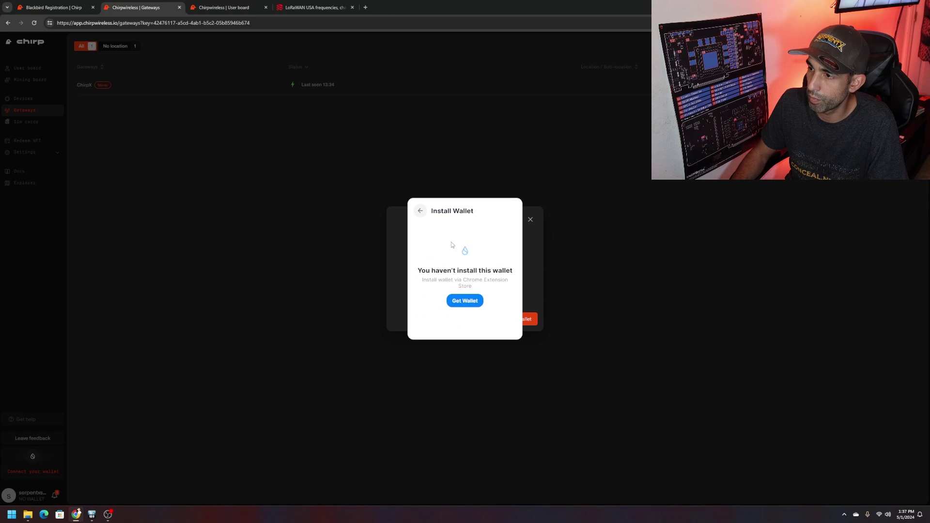
left_click(468, 301)
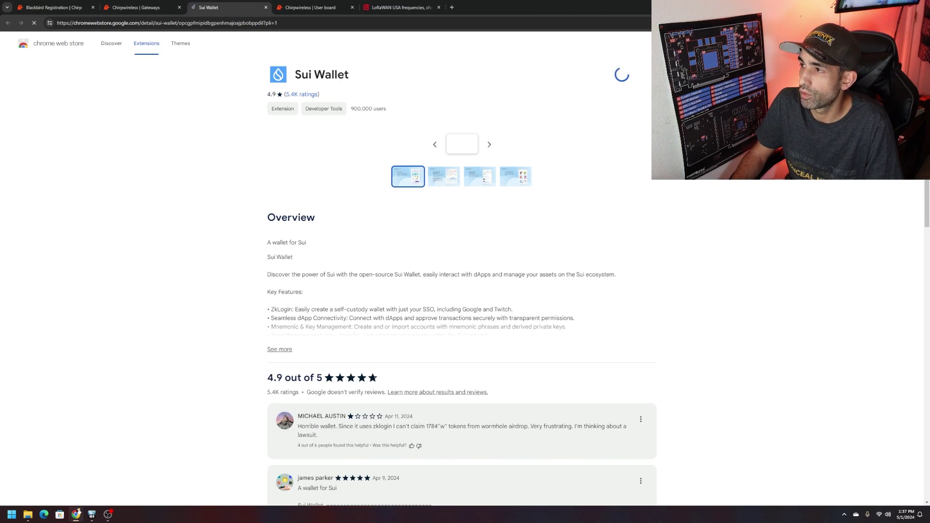
Install the Sui Wallet extension in Chrome
left_click(488, 89)
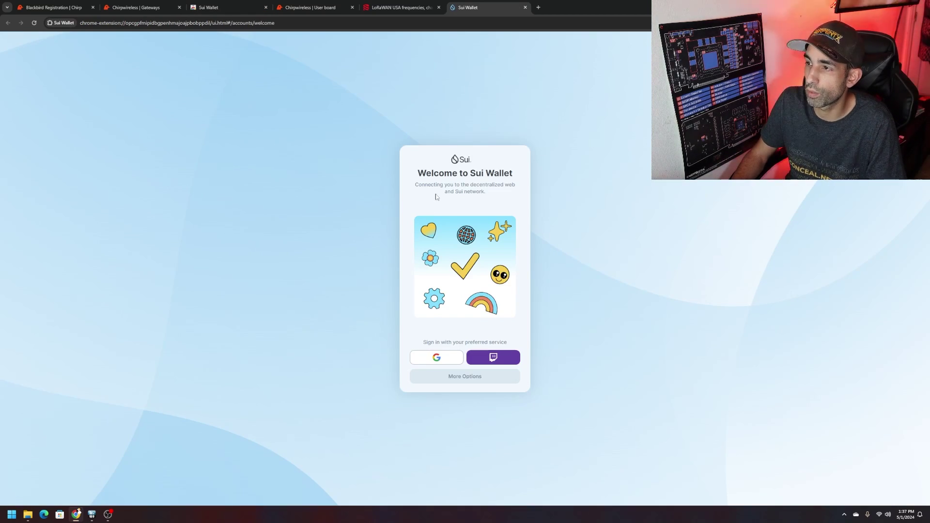
Show the Sui Wallet Add Account options via More Options
left_click(483, 377)
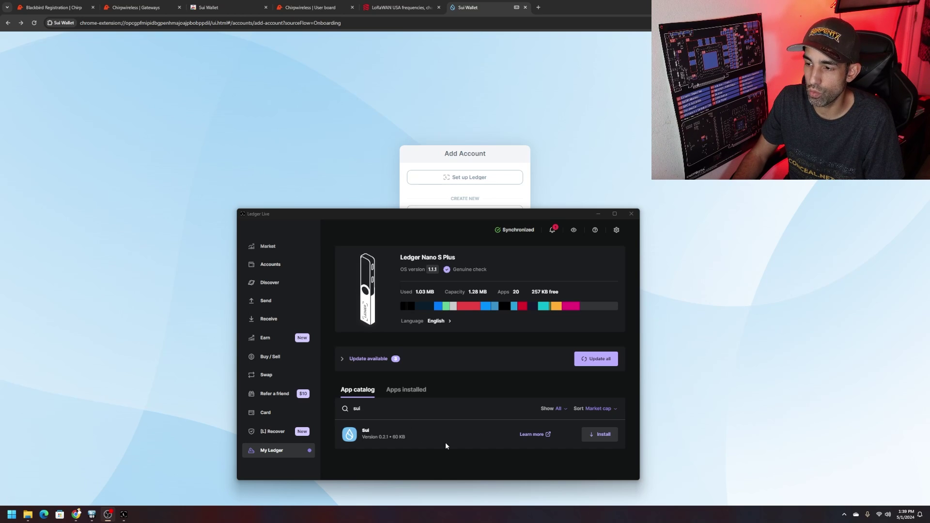
Install the Sui app on the Nano S Plus and begin Ledger setup in Sui Wallet
left_click(603, 435)
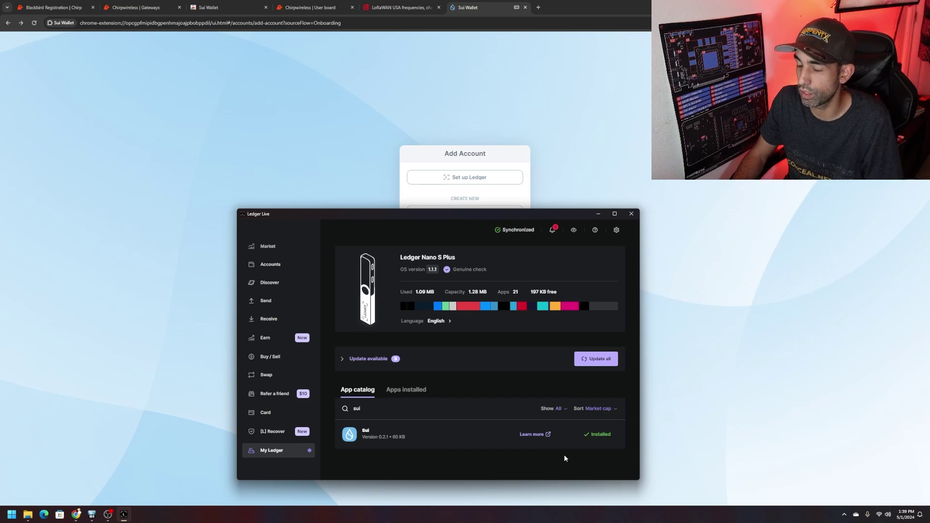
left_click(483, 179)
Connect the paired Nano S Plus Ledger to Sui Wallet
left_click(502, 311)
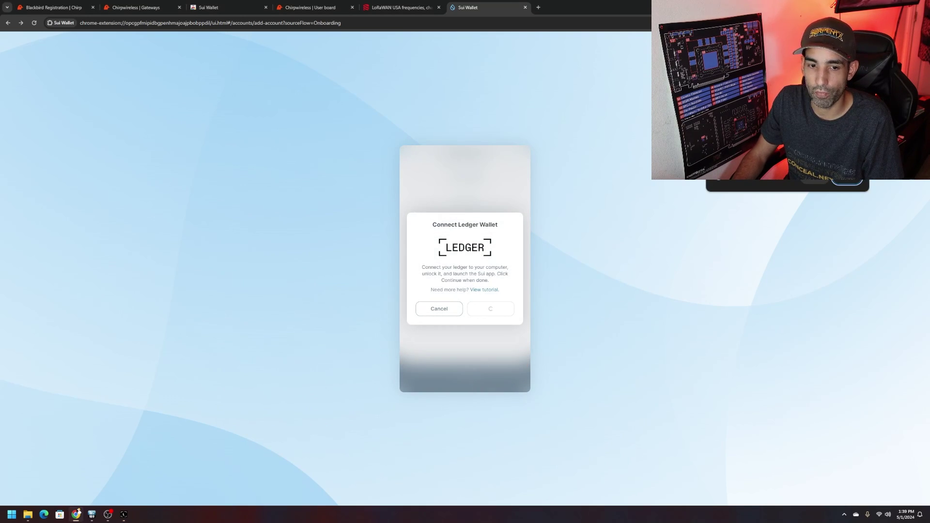
key("Escape")
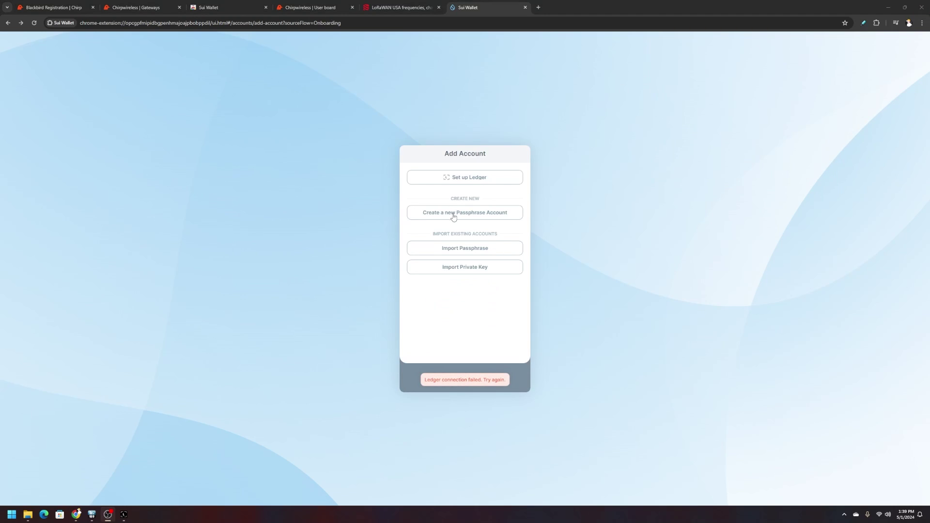
left_click(474, 178)
left_click(489, 316)
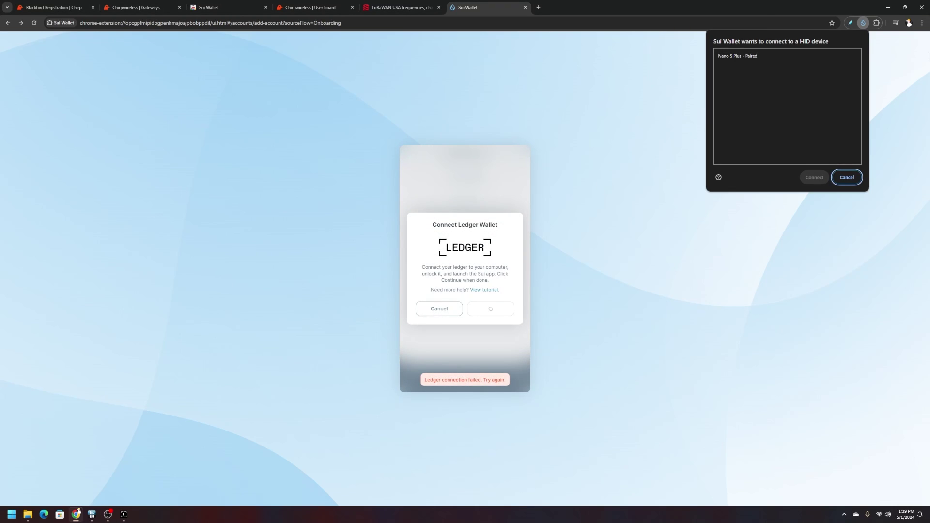
left_click(741, 55)
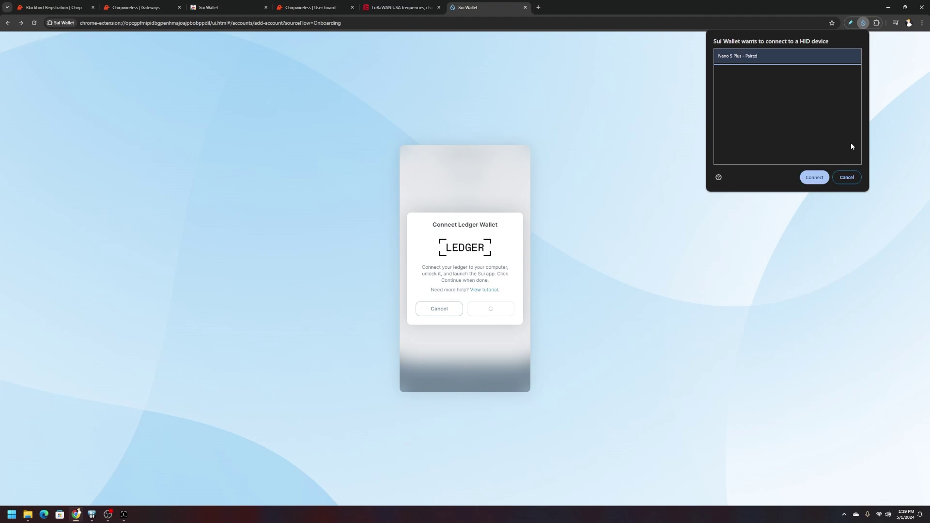
left_click(814, 177)
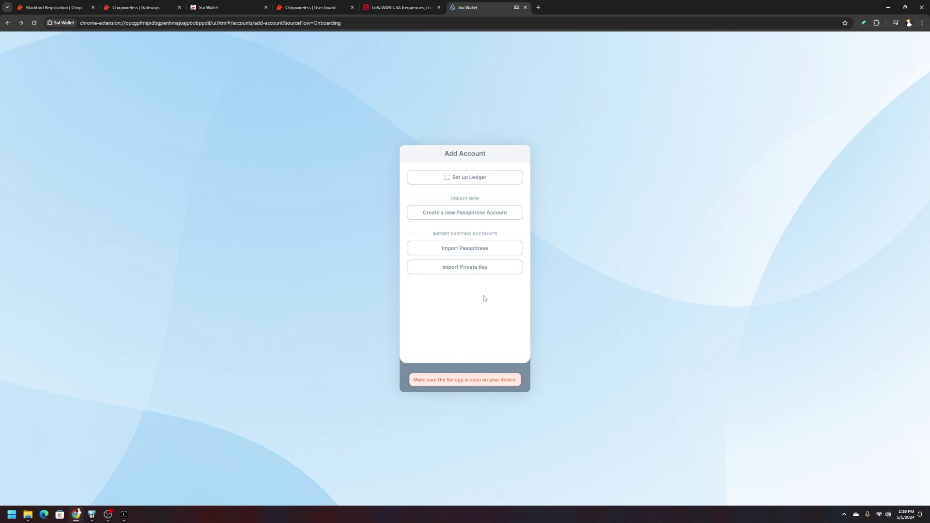
left_click(123, 514)
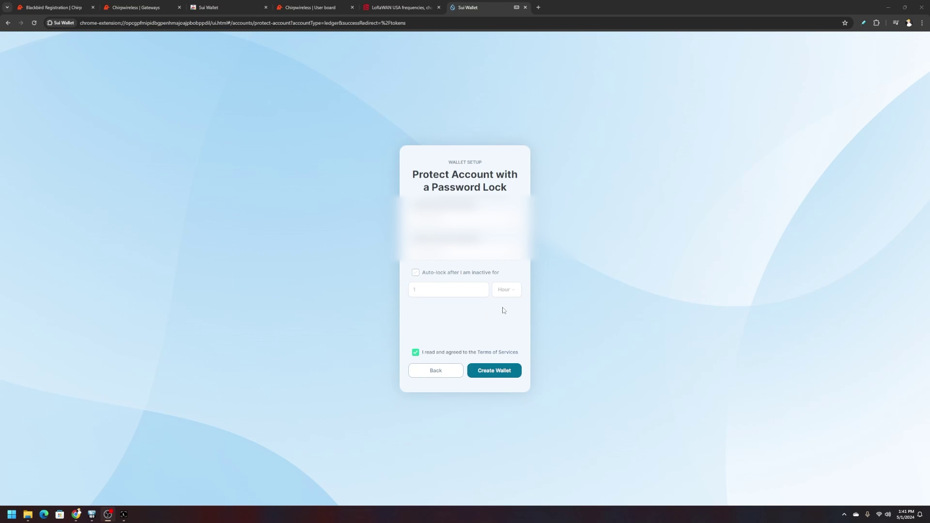
Enable auto-lock after 15 Minutes of inactivity in the wallet's password-lock setup
left_click(415, 273)
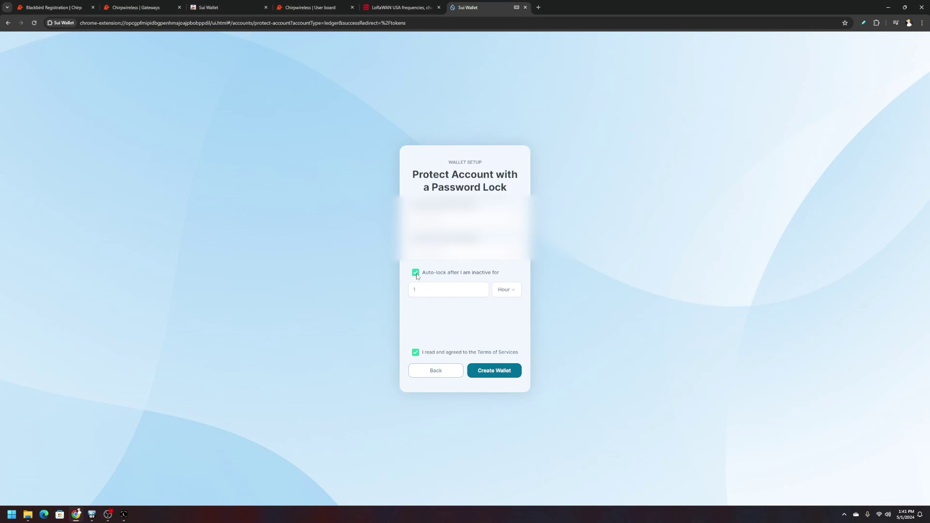
left_click(507, 292)
left_click(453, 326)
left_click(455, 292)
type("5")
left_click(497, 291)
left_click(497, 329)
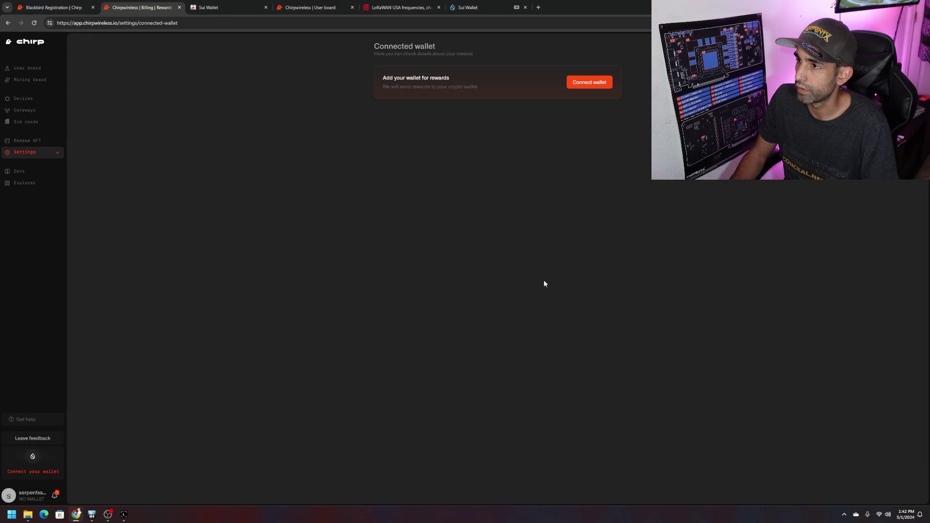
Connect the Sui Wallet, approve it in the extension, and save the wallet address
left_click(589, 82)
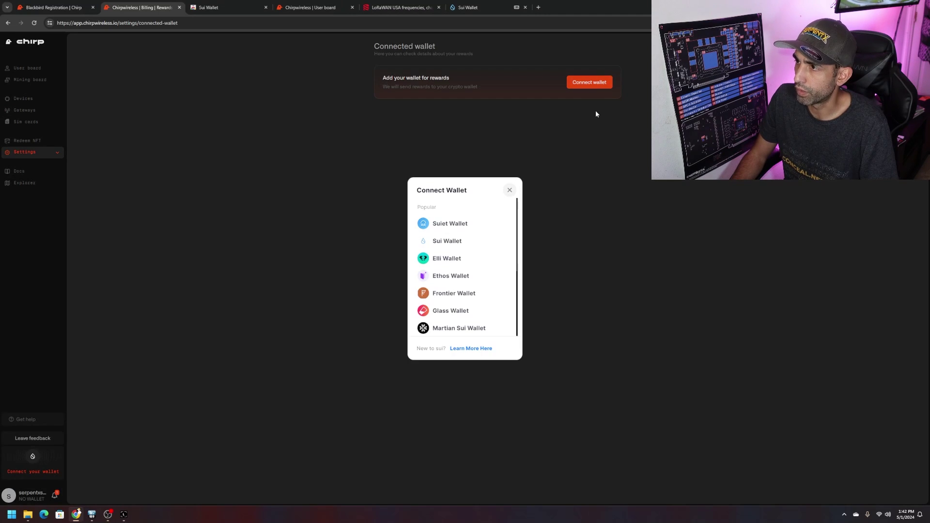
left_click(447, 241)
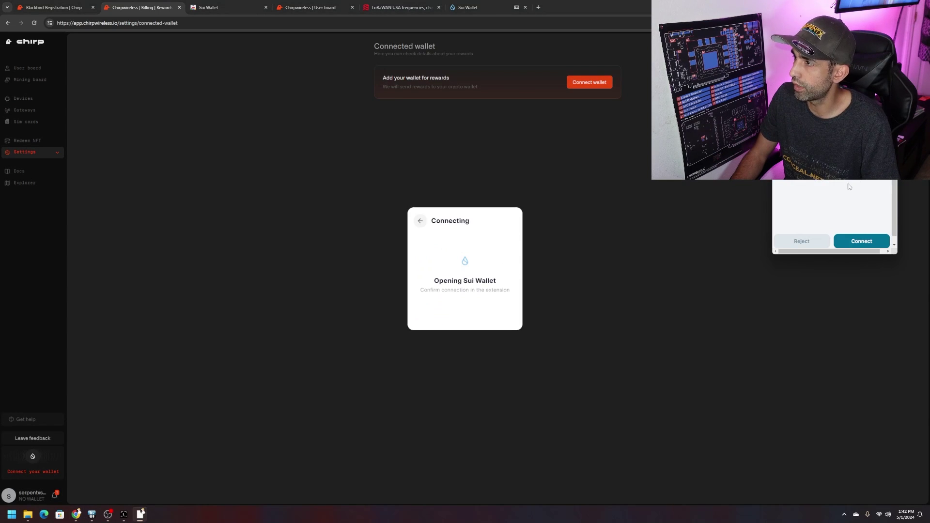
left_click(860, 241)
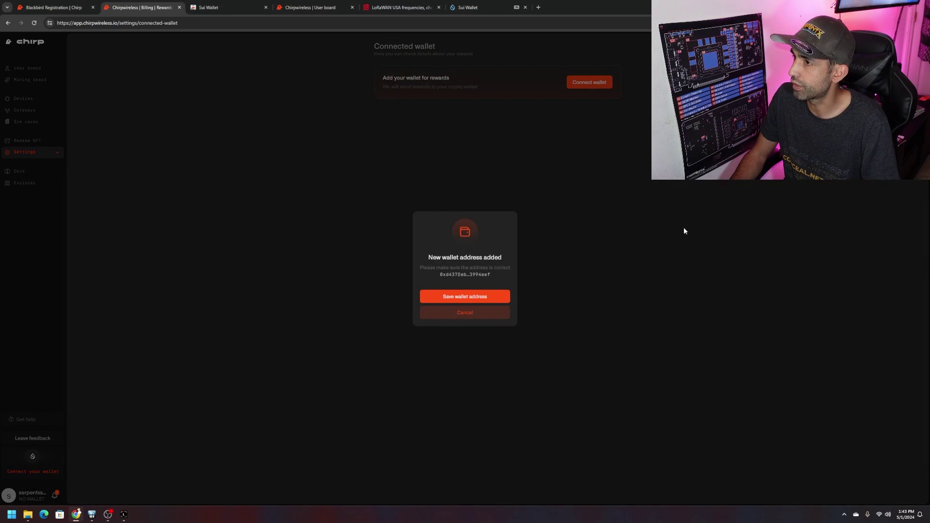
left_click(464, 298)
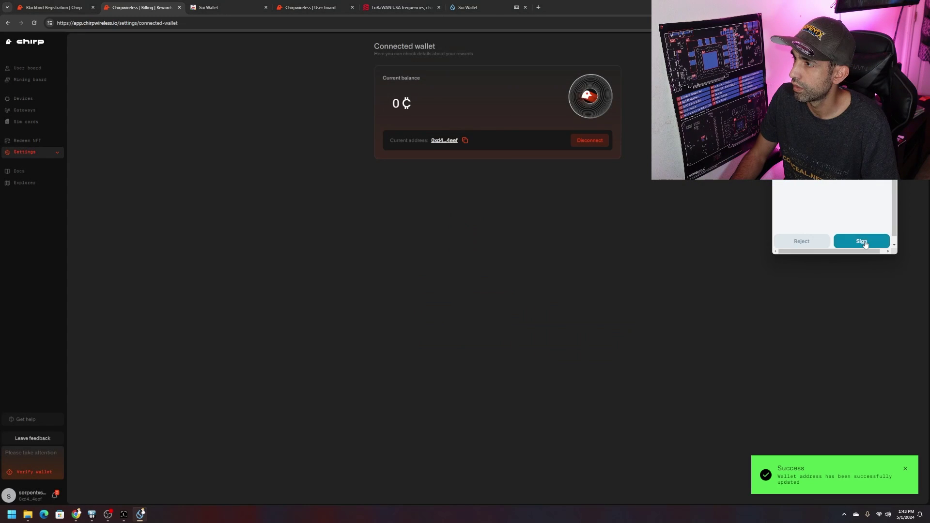
left_click(853, 242)
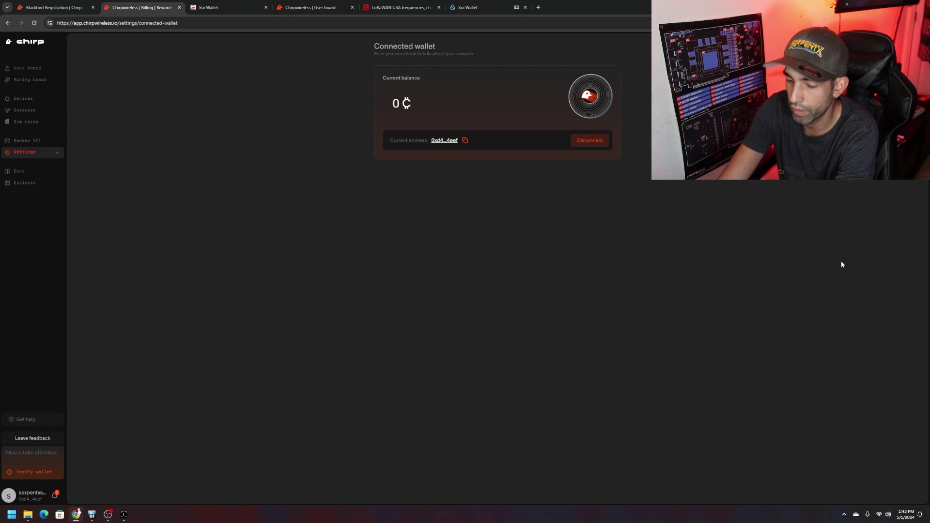
Check the Sui Wallet extension from the browser's extensions list, then close it
left_click(873, 23)
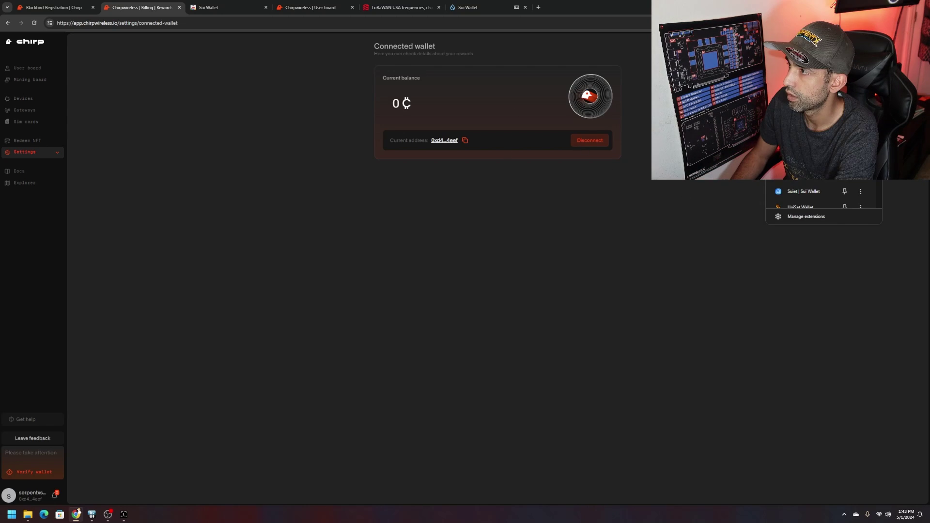
left_click(805, 193)
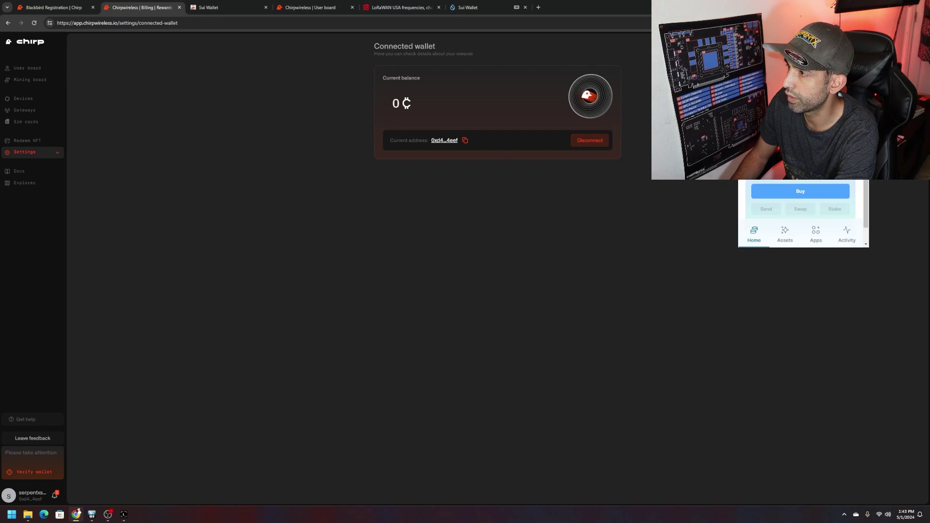
left_click(639, 208)
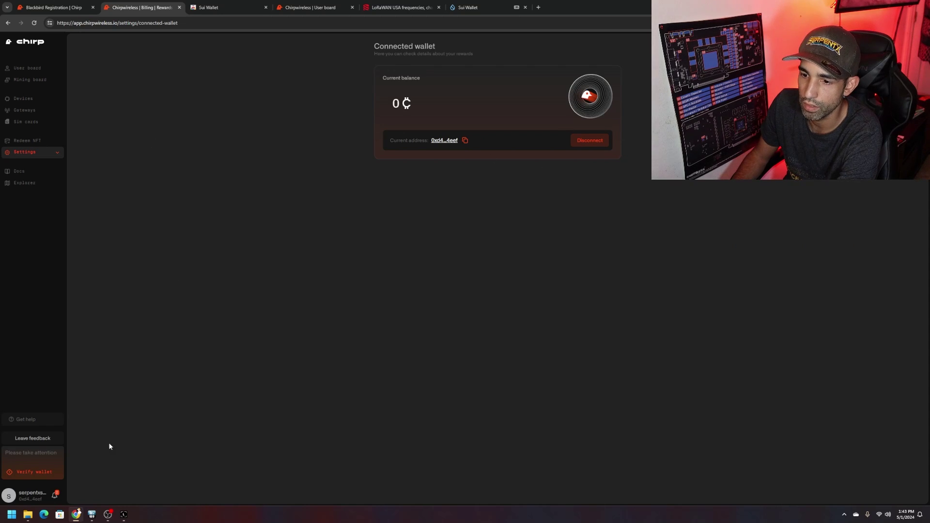
Verify the wallet by signing the Sui Wallet message, retrying after the first error
left_click(26, 475)
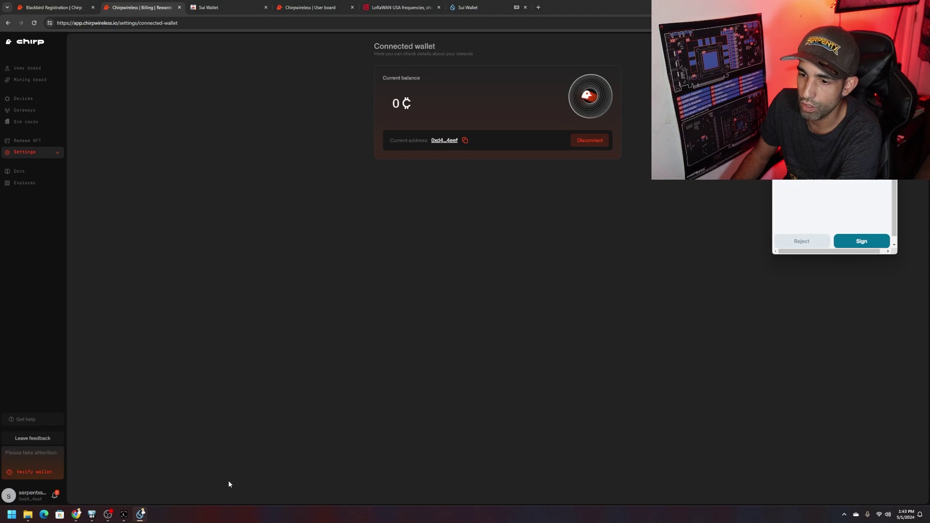
left_click(862, 242)
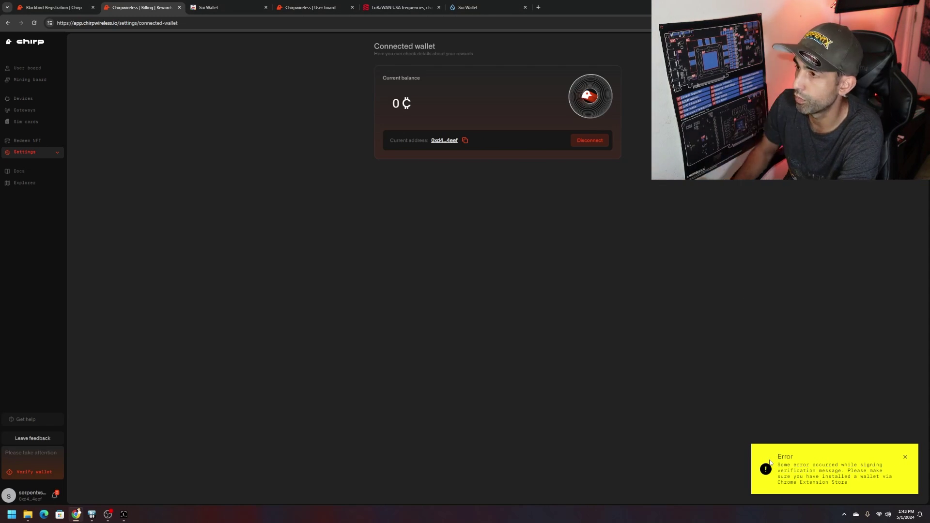
left_click(30, 472)
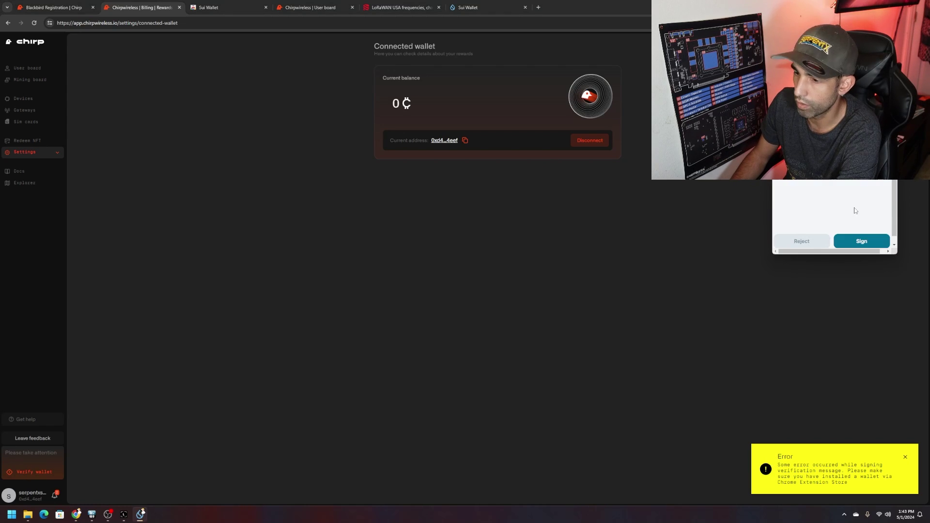
left_click(862, 242)
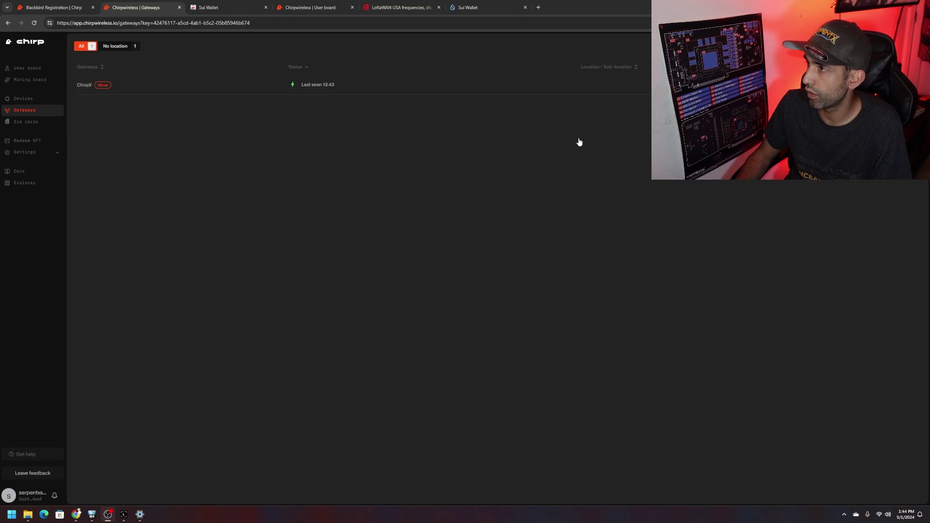
Open ChirpX's details and resume registration at the Top up your balance step, showing 0 credits
left_click(84, 91)
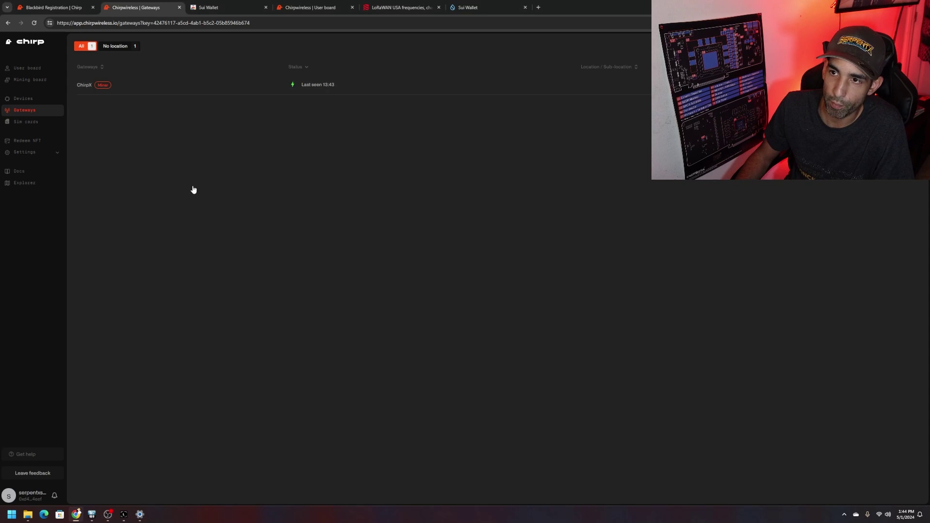
left_click(93, 87)
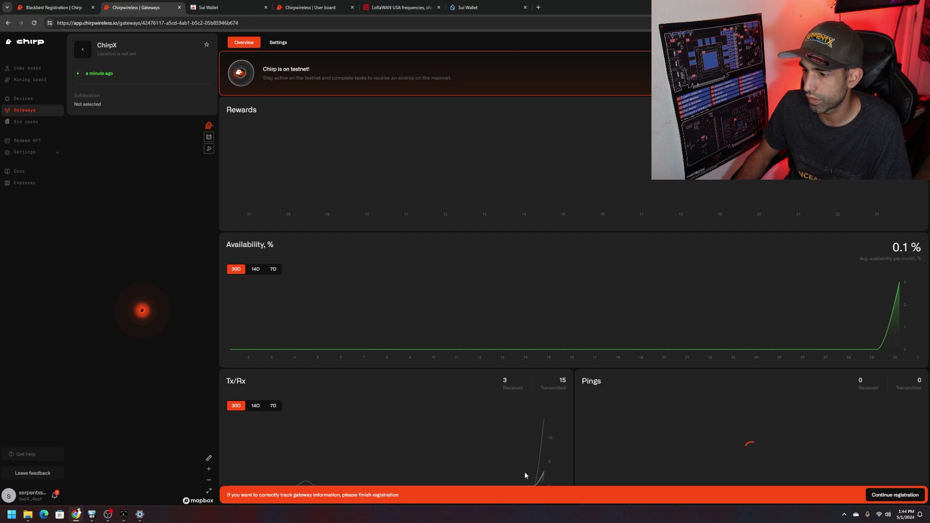
left_click(896, 495)
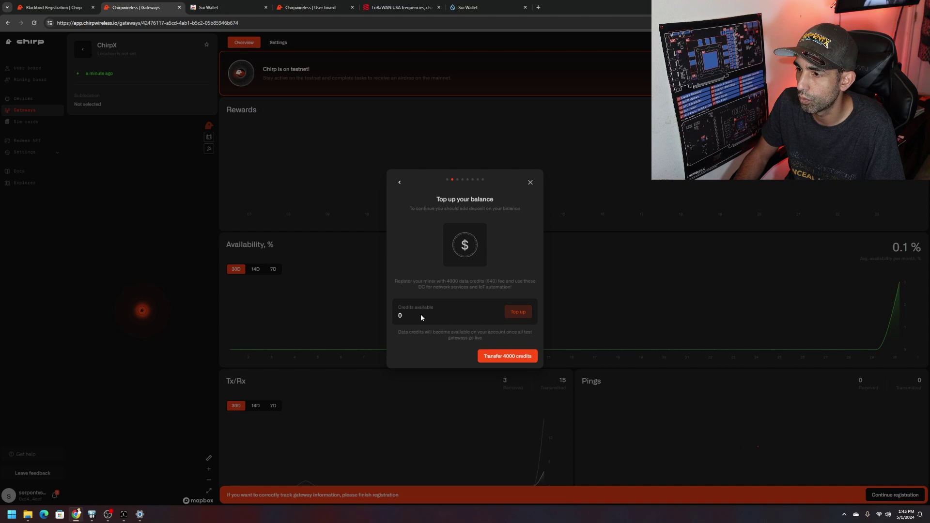
Buy 4000 data credits on the Purchase data credits page, then return to the ChirpX gateway
double_click(400, 315)
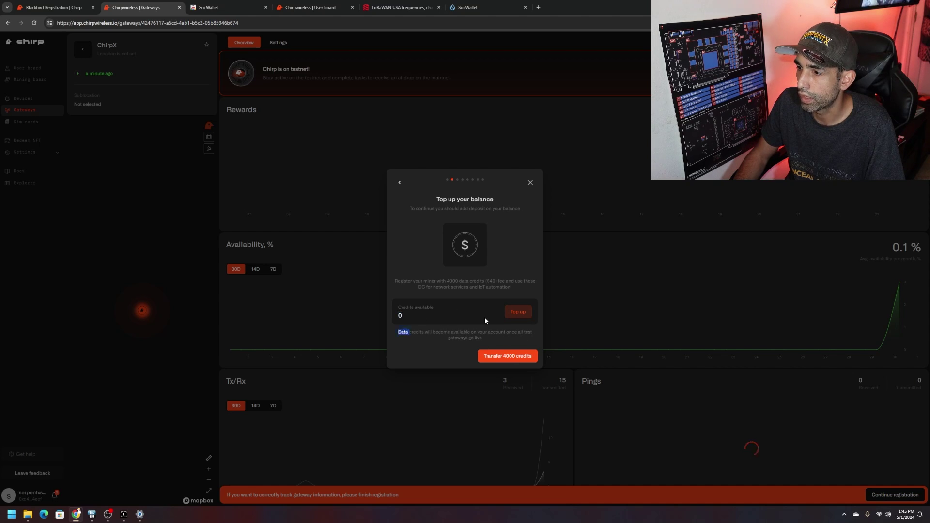
left_click(517, 313)
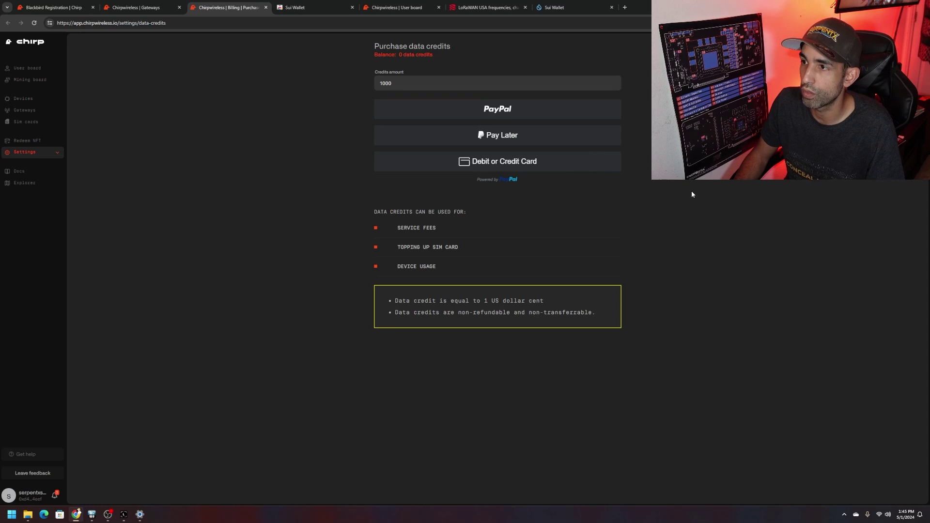
left_click(140, 8)
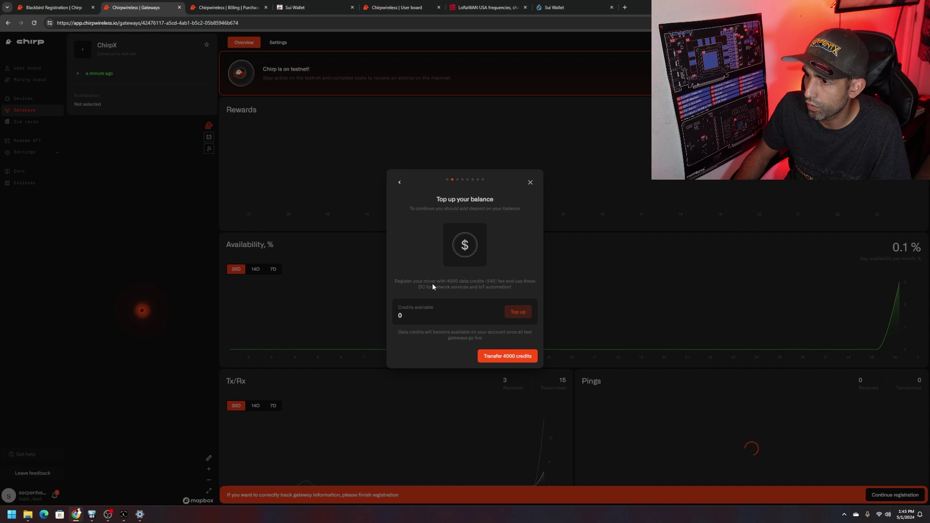
left_click(227, 7)
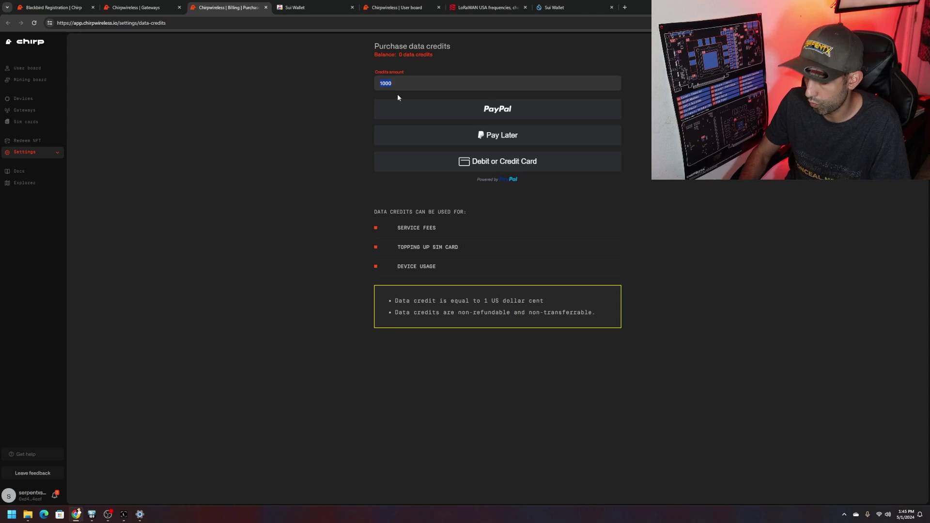
type("40")
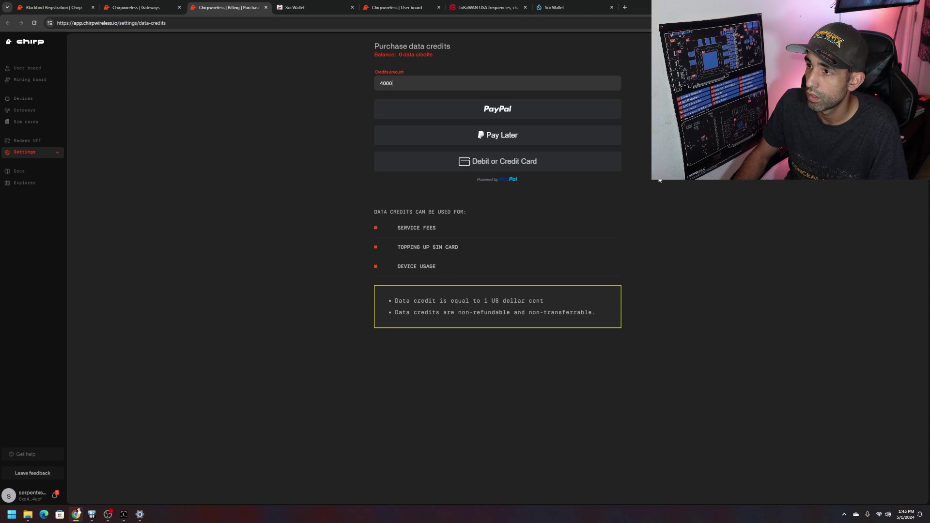
left_click(725, 199)
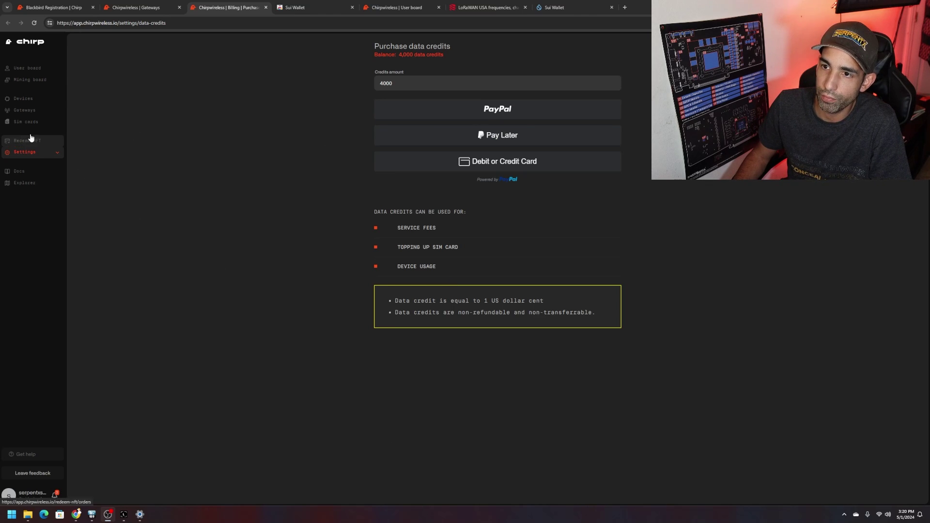
key("alt+Left")
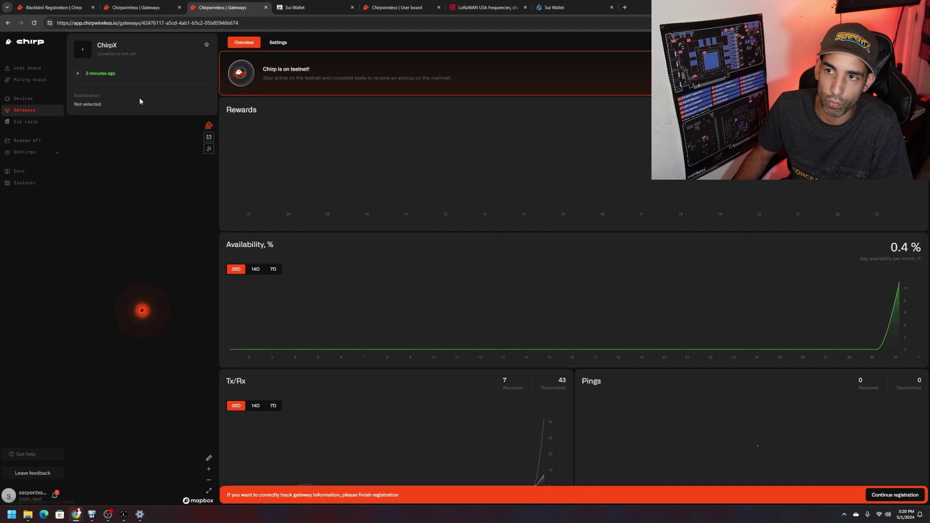
Transfer the 4000-credit enrollment fee and confirm the linked wallet, reaching the Gateway installation photo step
left_click(895, 495)
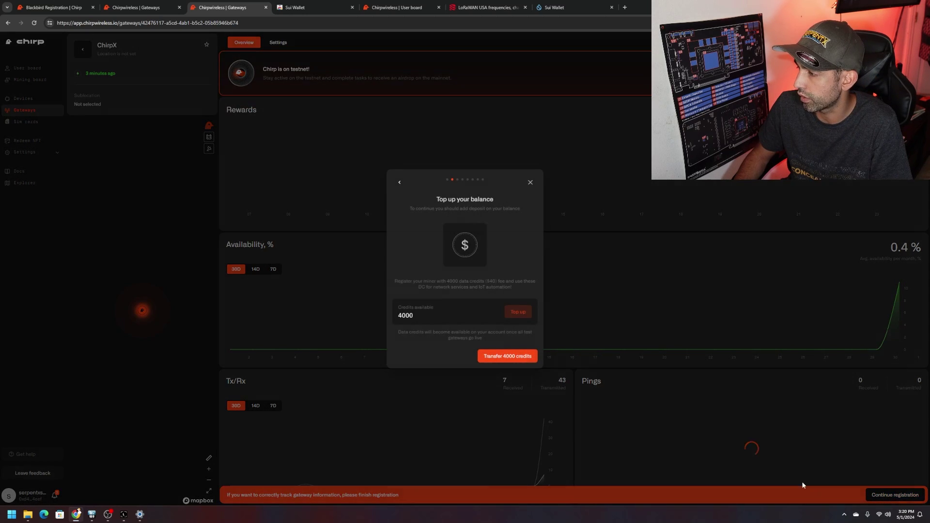
left_click(504, 359)
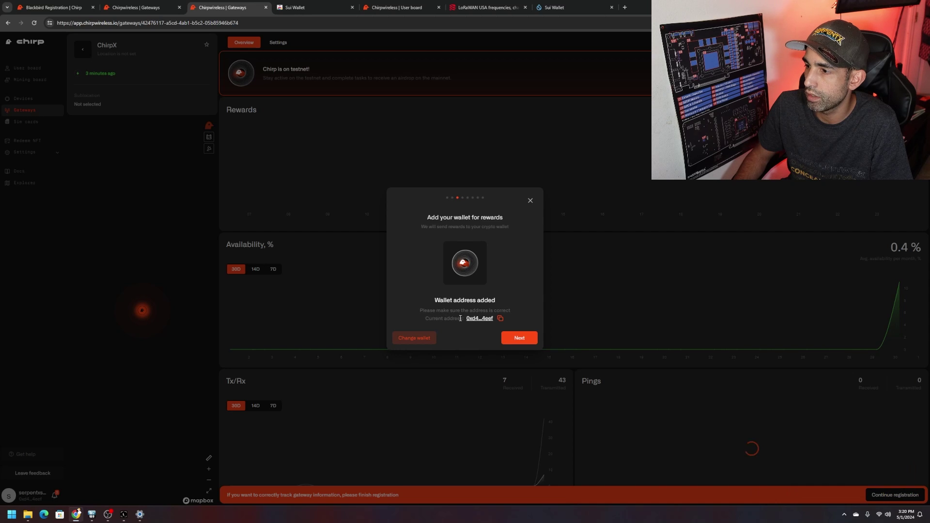
left_click(524, 341)
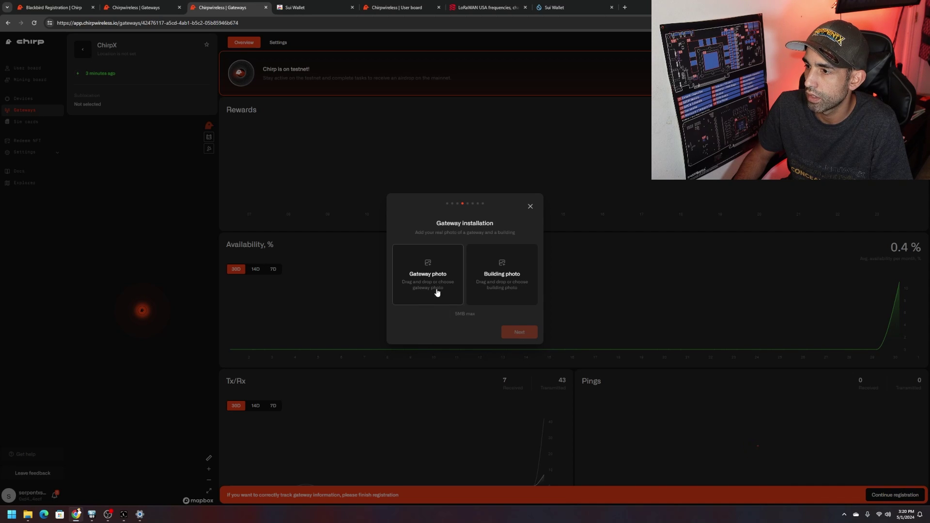
left_click_drag(444, 221, 497, 226)
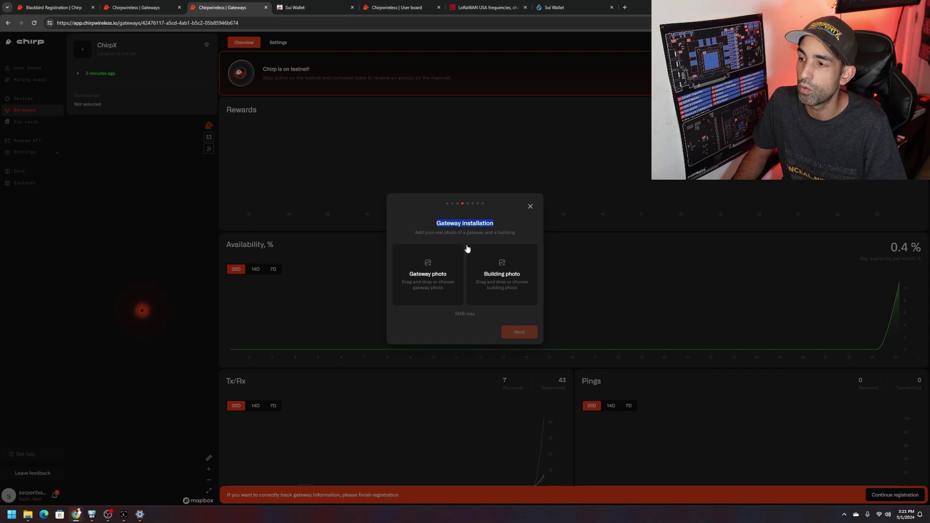
left_click(38, 4)
Read through Steps Eleven to Fourteen of the Blackbird Registration guide, including the support contact line
scroll(502, 300, "down", 20)
scroll(502, 298, "down", 7)
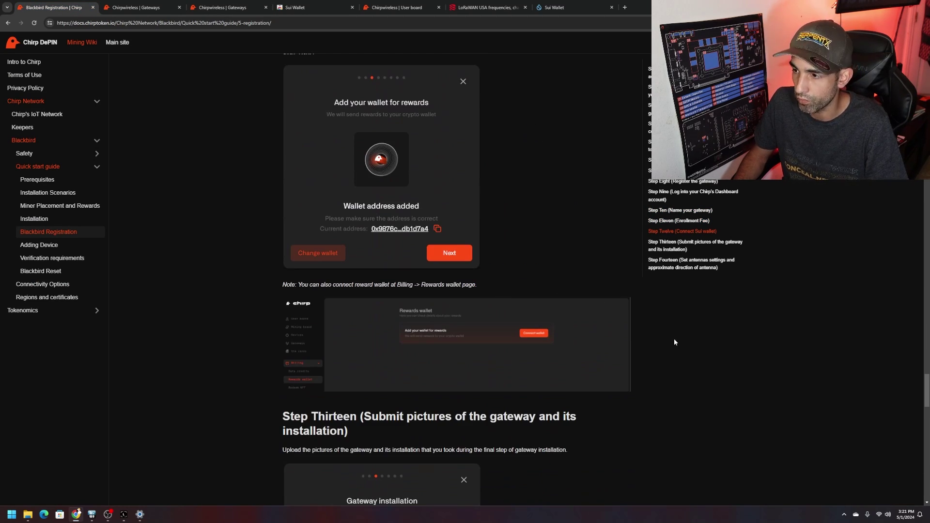
scroll(672, 342, "down", 7)
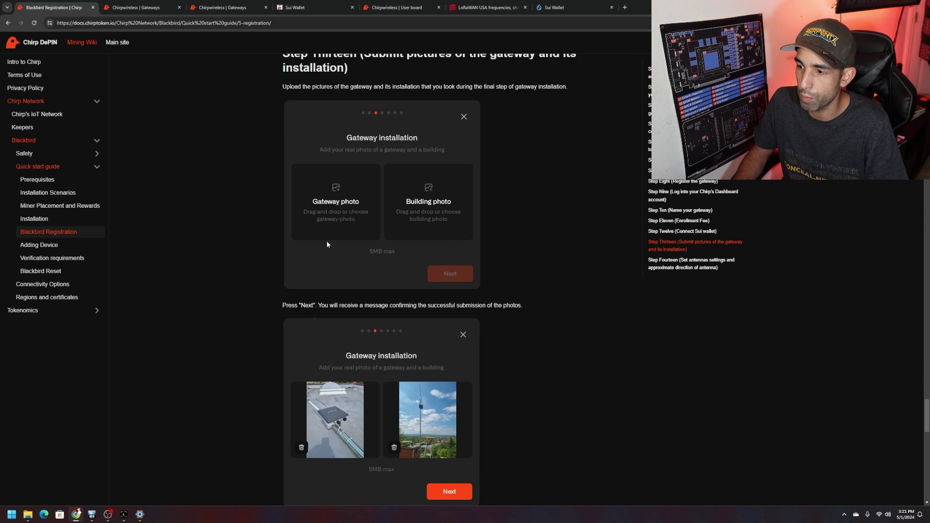
scroll(499, 315, "down", 2)
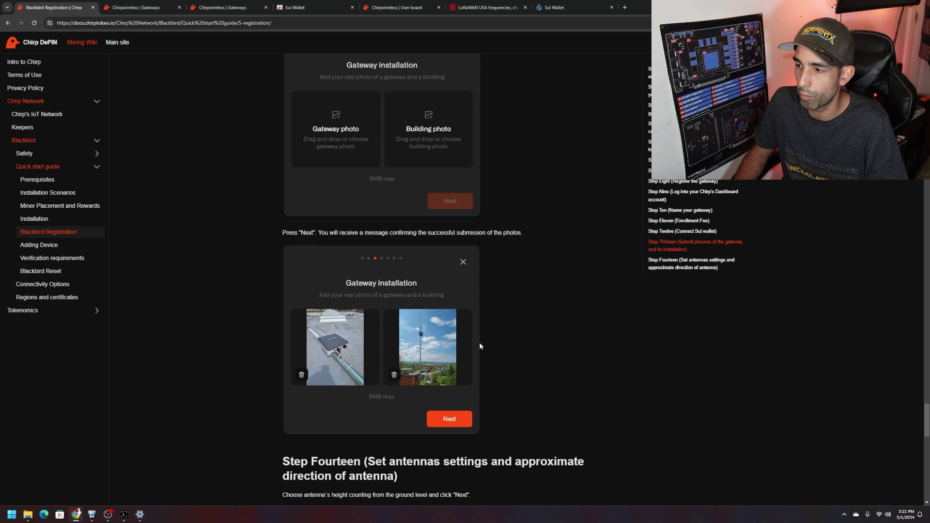
scroll(489, 342, "down", 3)
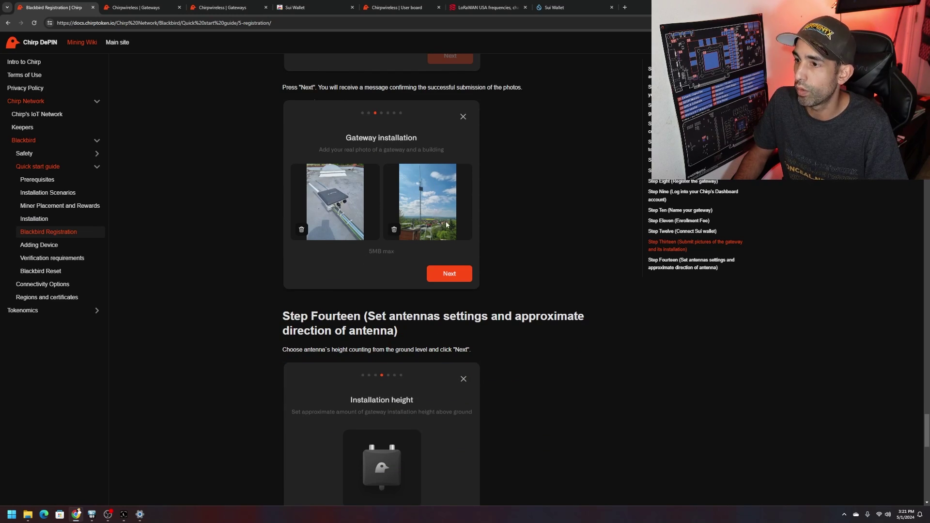
scroll(507, 239, "down", 2)
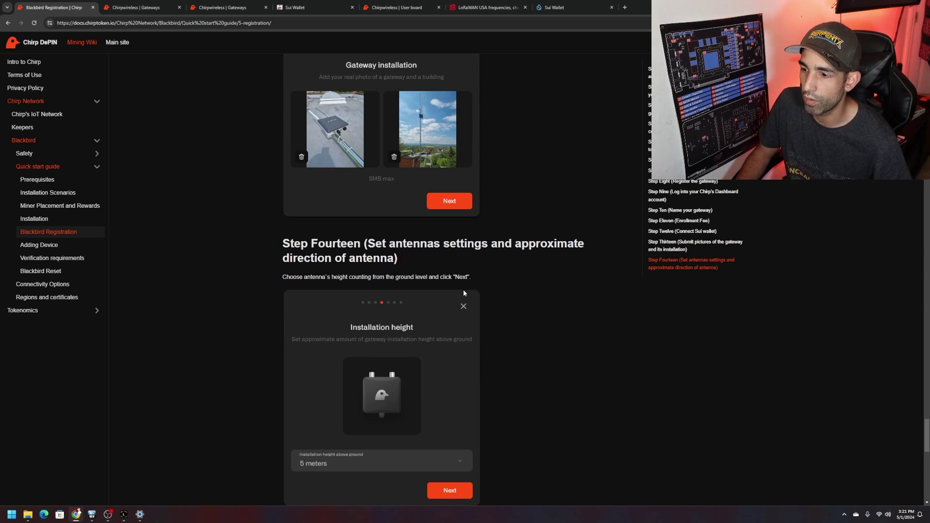
scroll(462, 291, "down", 2)
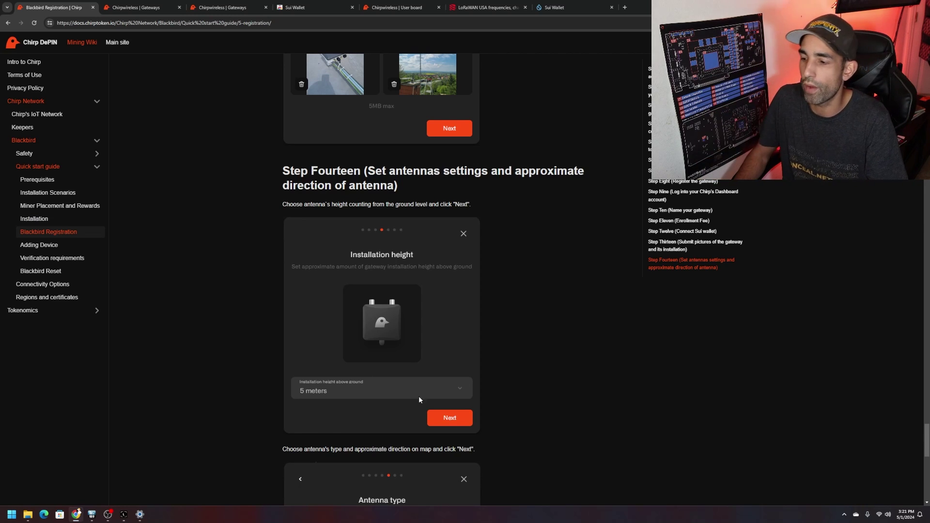
scroll(490, 374, "down", 6)
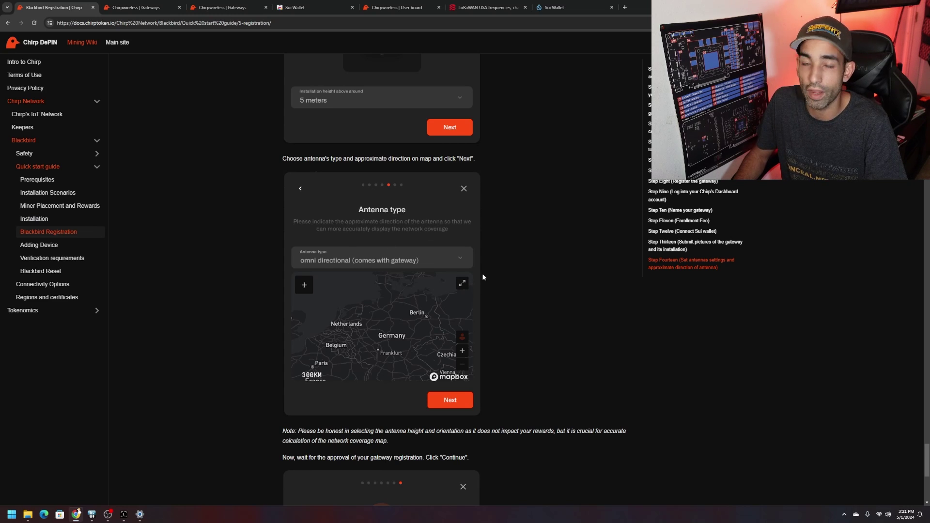
scroll(512, 321, "up", 2)
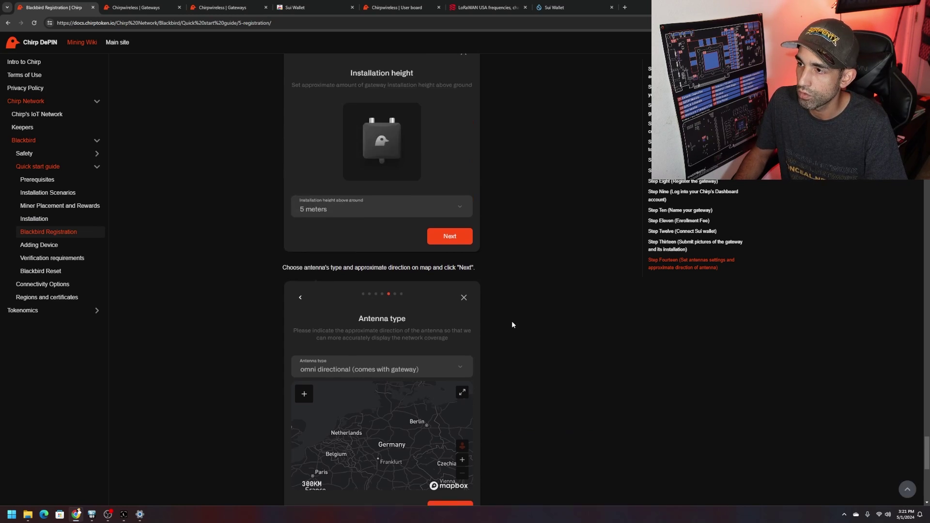
scroll(512, 322, "down", 7)
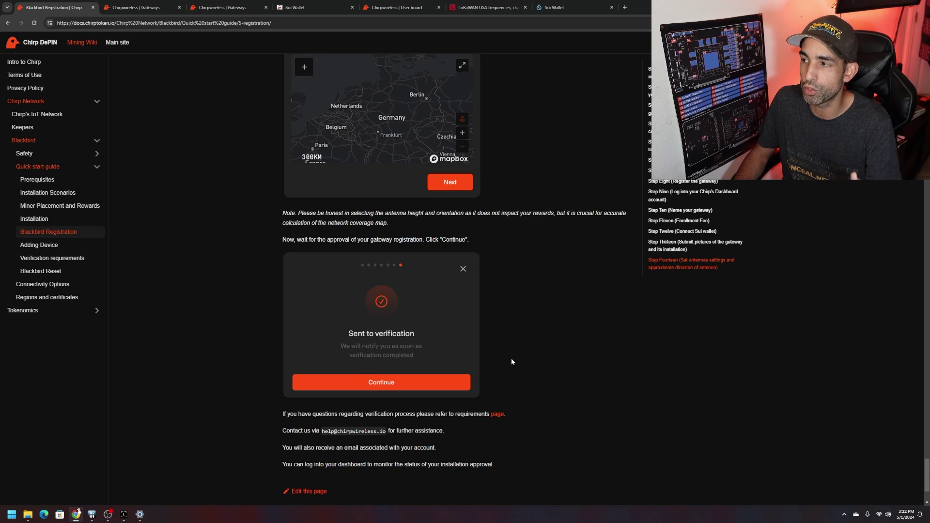
scroll(552, 235, "up", 15)
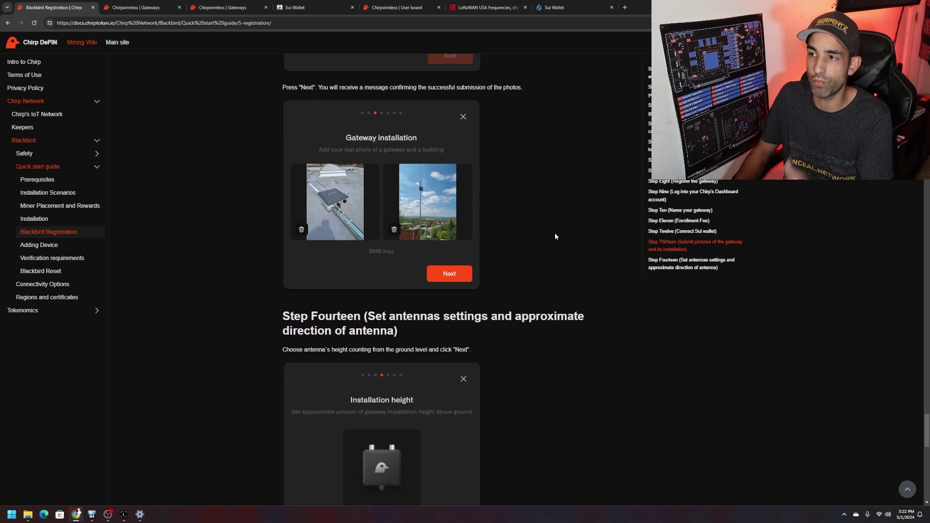
scroll(556, 236, "up", 5)
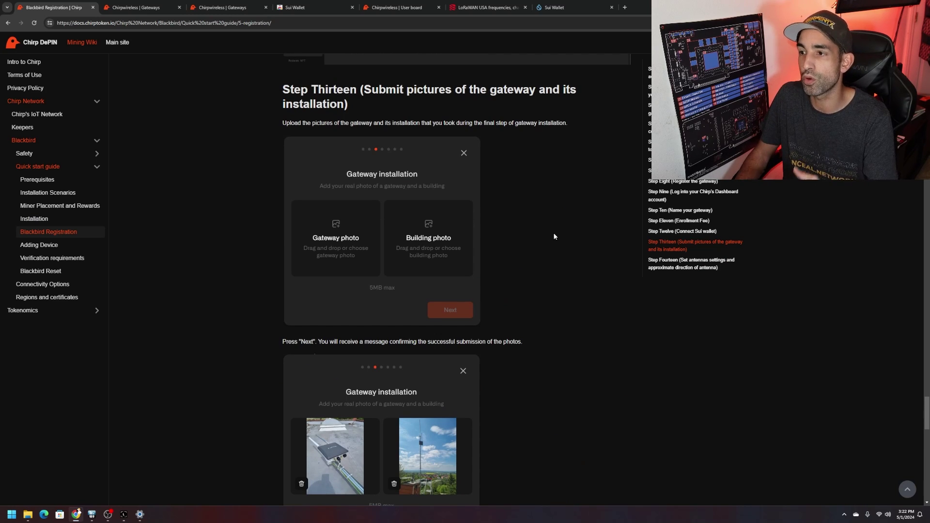
scroll(556, 236, "down", 20)
left_click_drag(289, 395, 402, 396)
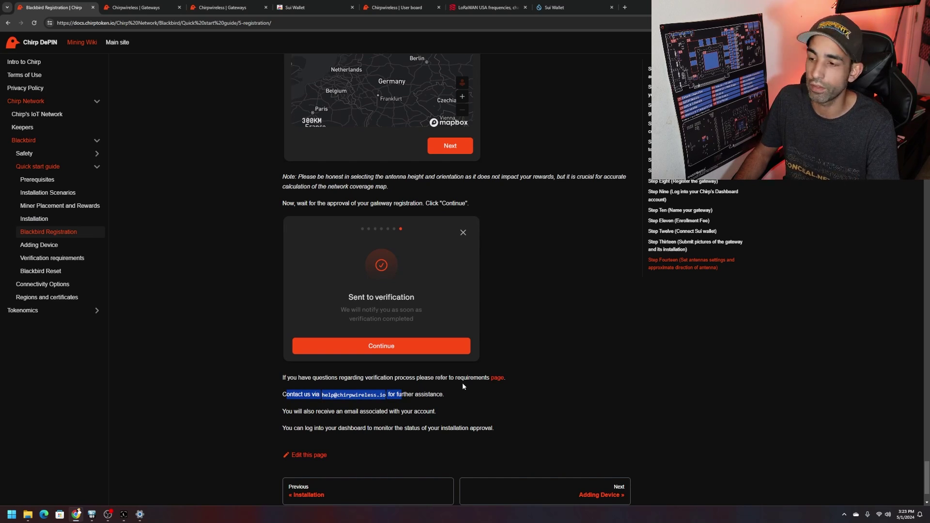
scroll(347, 397, "down", 1)
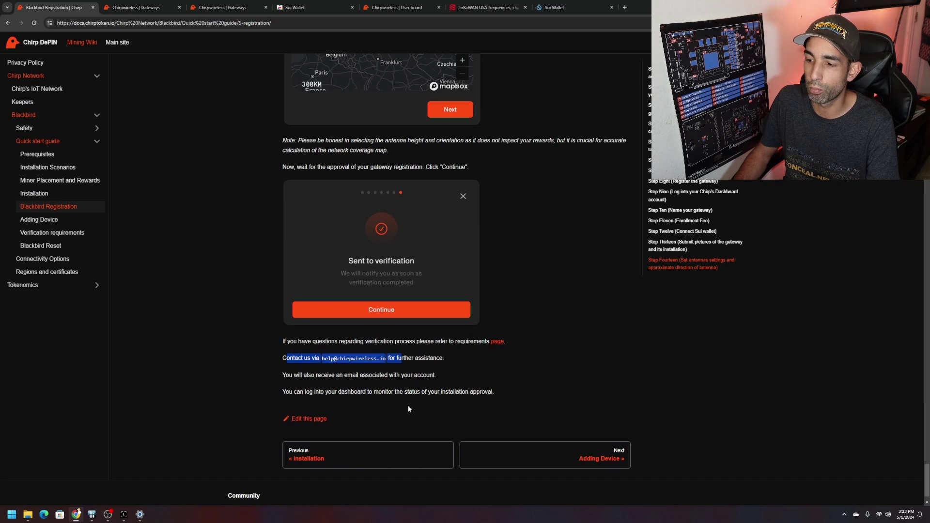
Move past the wallet step in ChirpX's registration, then close the Gateway installation dialog
left_click(135, 8)
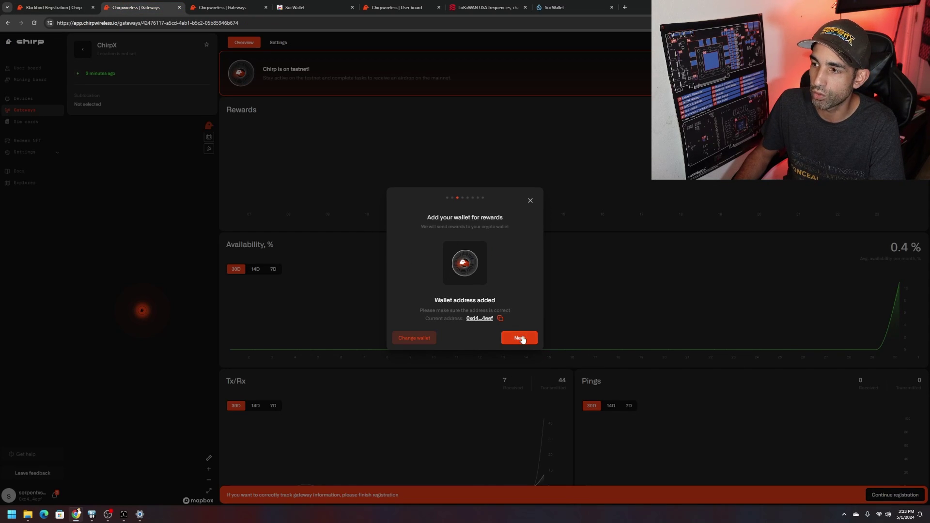
left_click(522, 337)
left_click(530, 206)
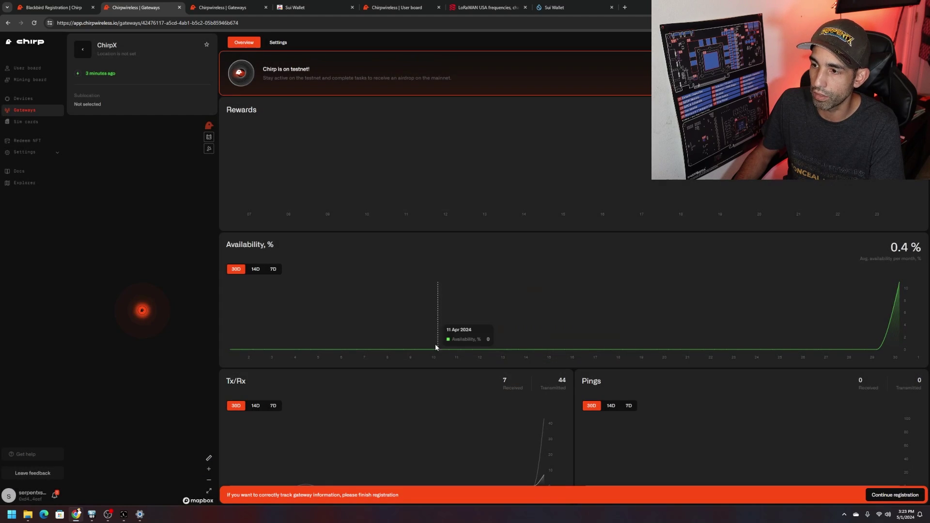